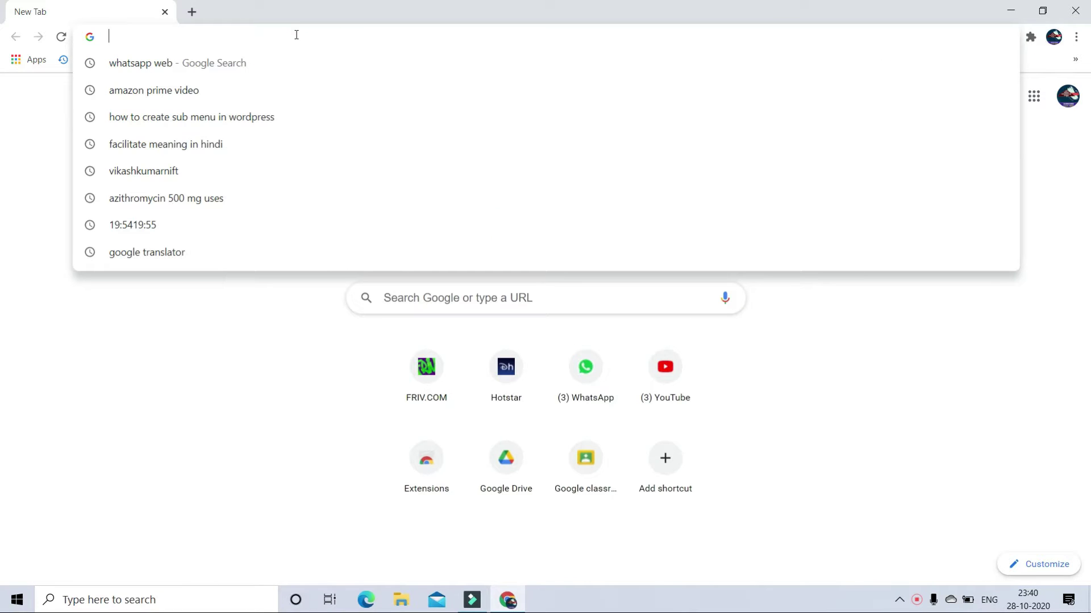
- Enter 'kvs' in Chrome's address bar to find the Innovation for Education site
type("kvsangathan.nic.in")
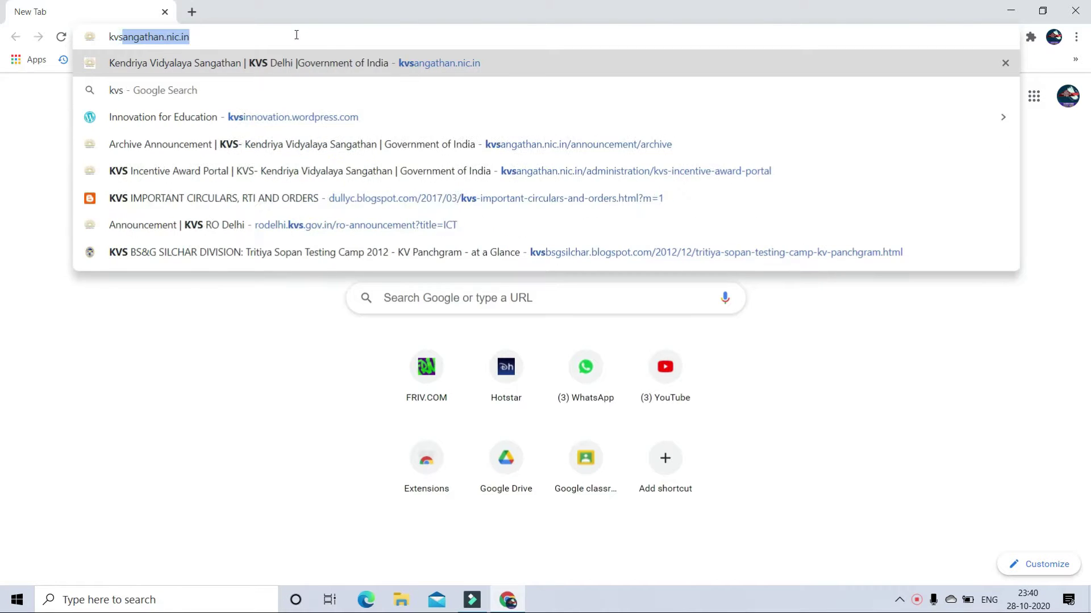
- Open the Primary menu editor for Innovation for Education, previewing the About me and Home pages
left_click(293, 117)
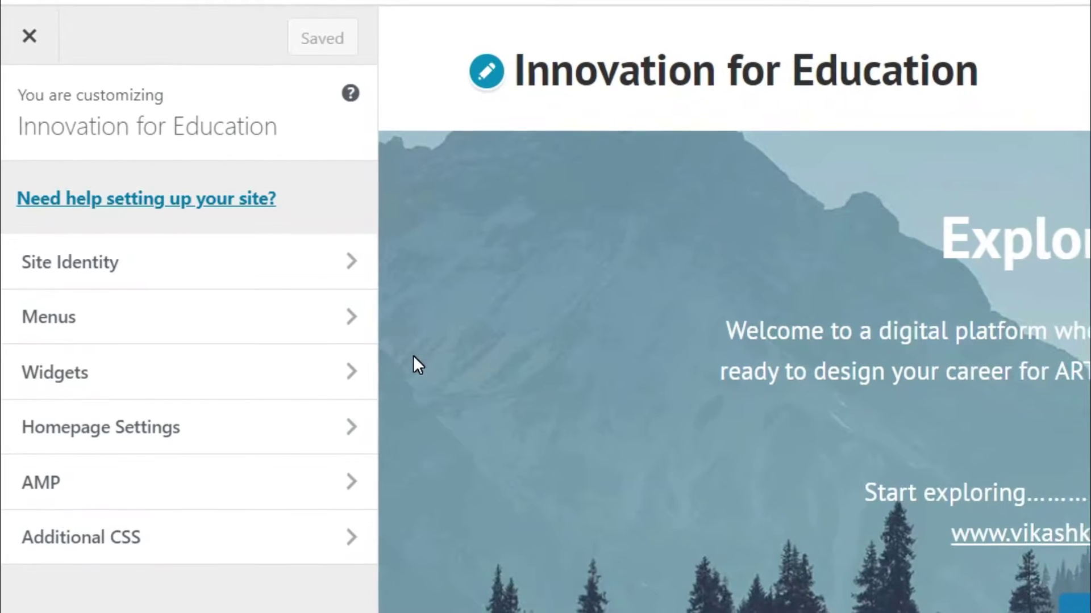
left_click(352, 317)
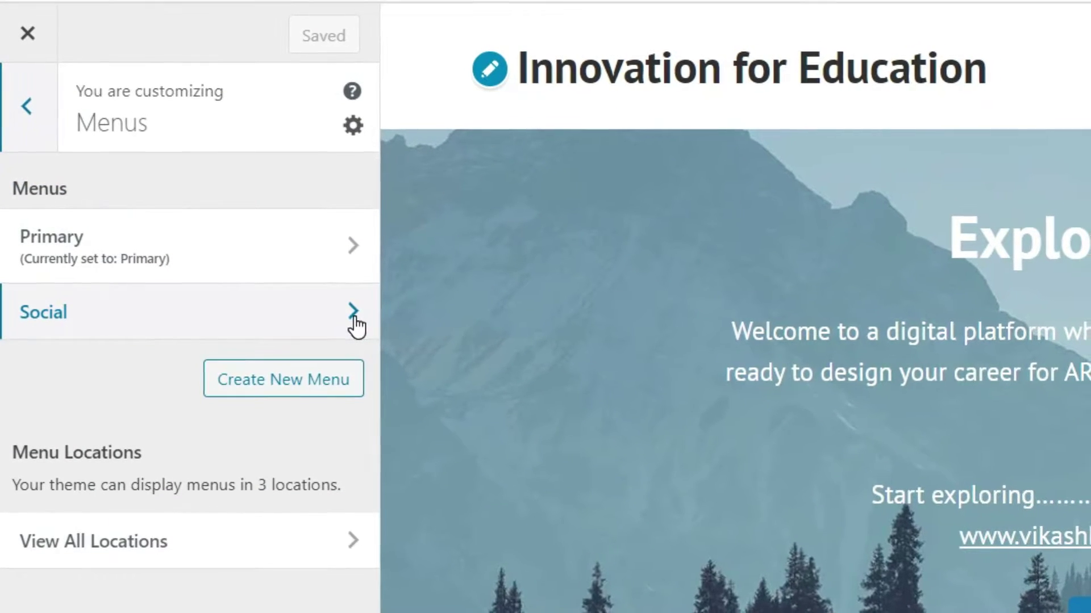
left_click(355, 249)
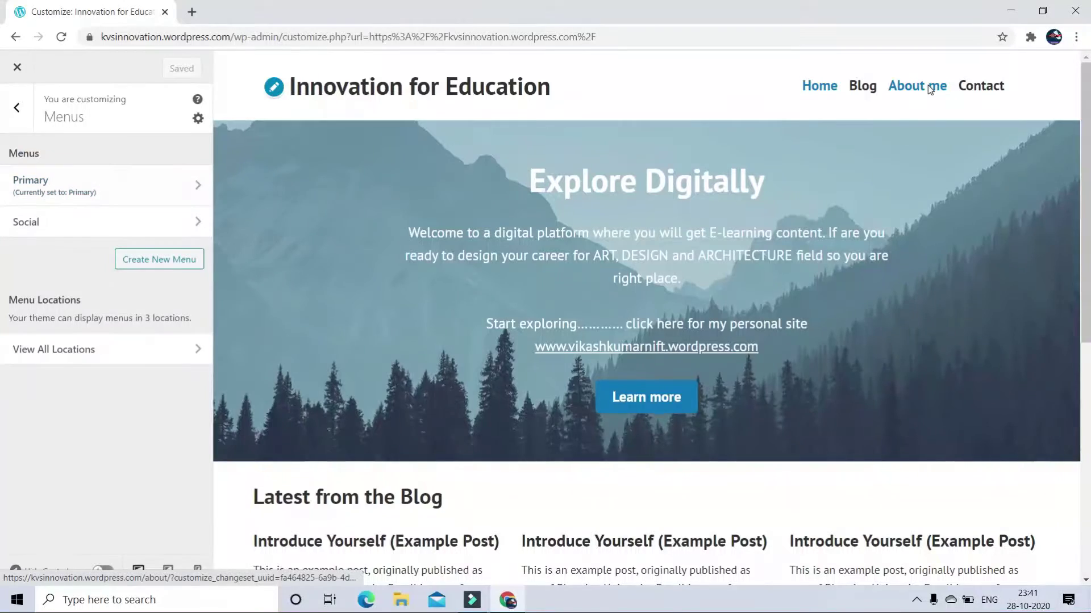
left_click(925, 86)
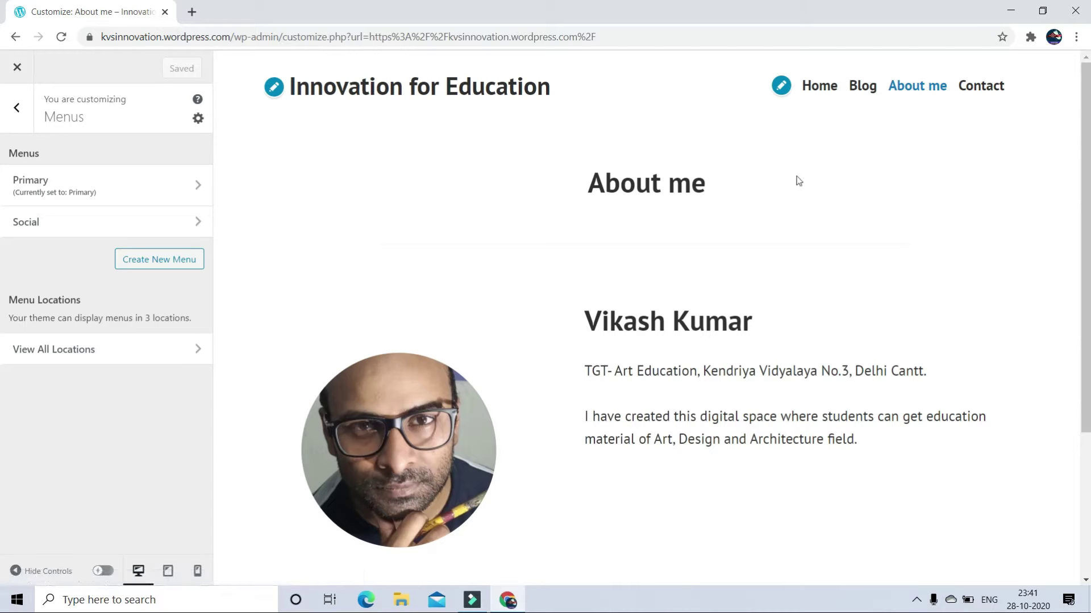
left_click(813, 88)
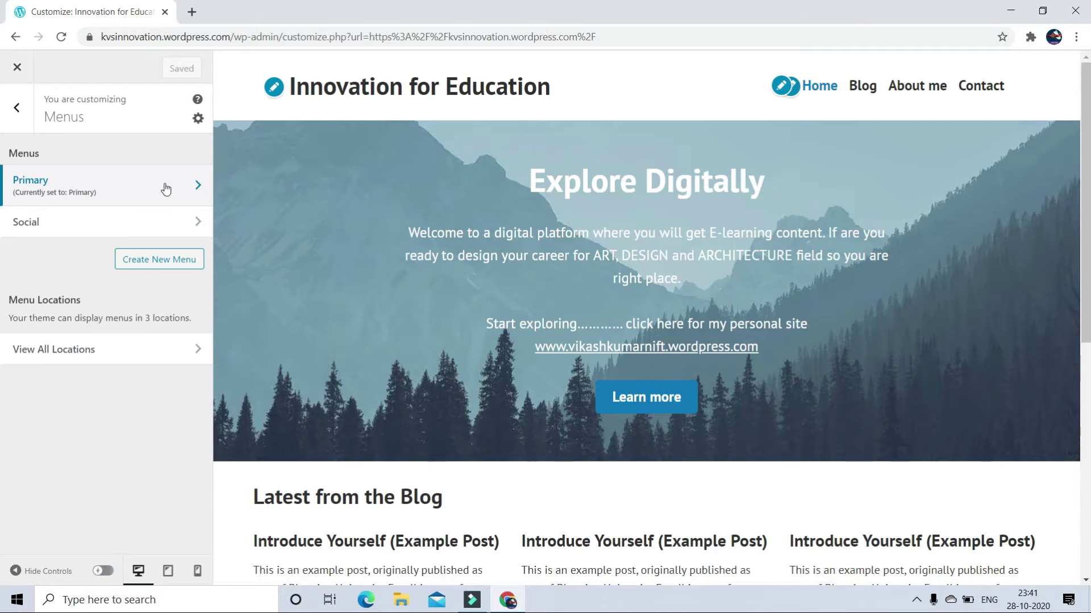
- Try dragging About me above Blog, then exit the Customizer without keeping the changes
left_click(187, 189)
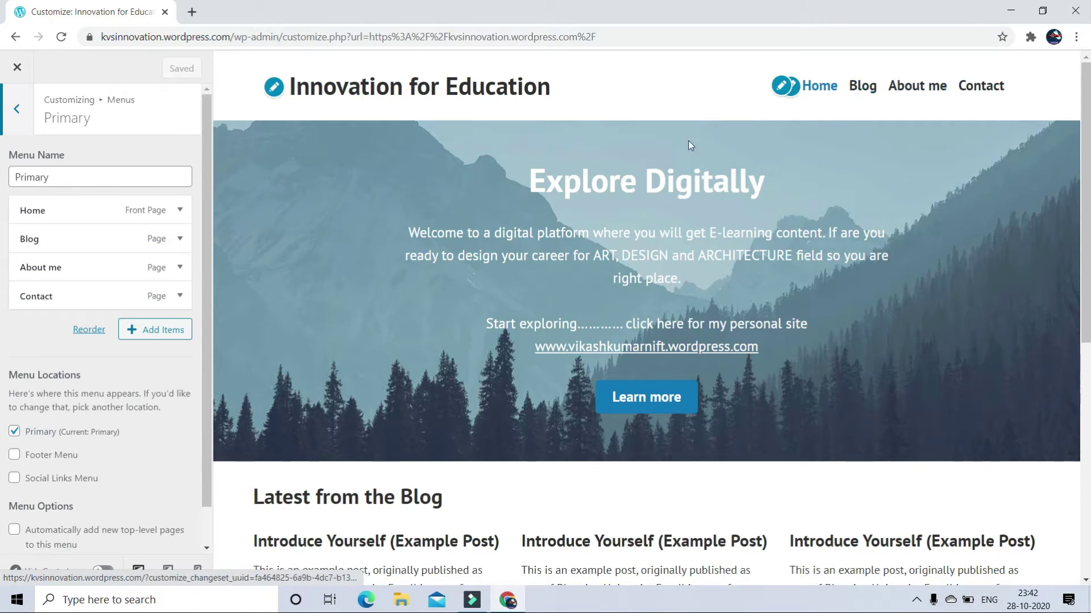
left_click(92, 269)
left_click_drag(88, 270, 89, 256)
left_click(90, 257)
left_click(180, 268)
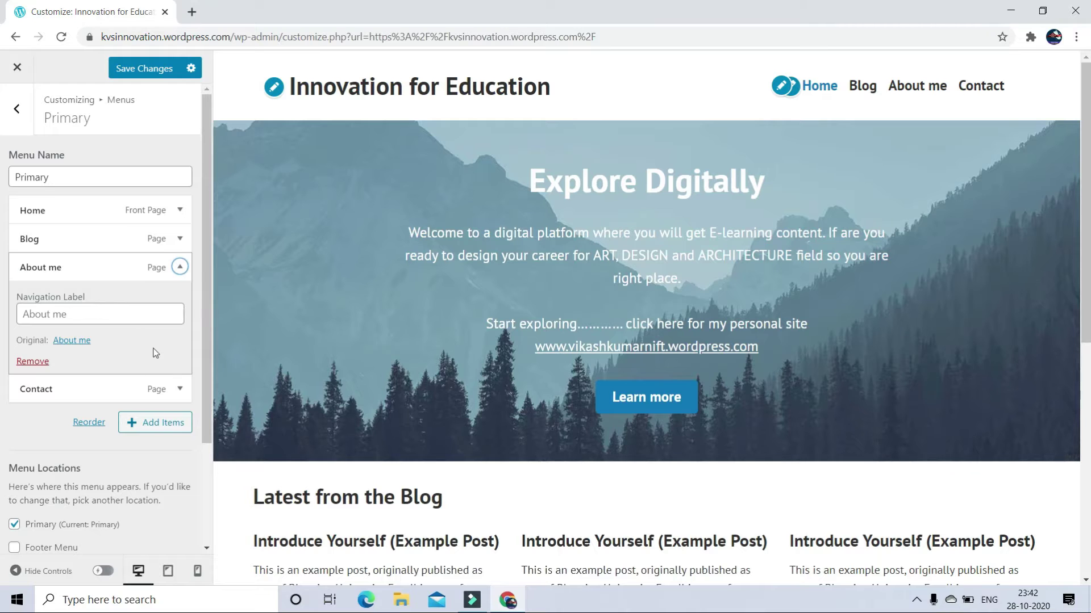
left_click(17, 67)
left_click(614, 131)
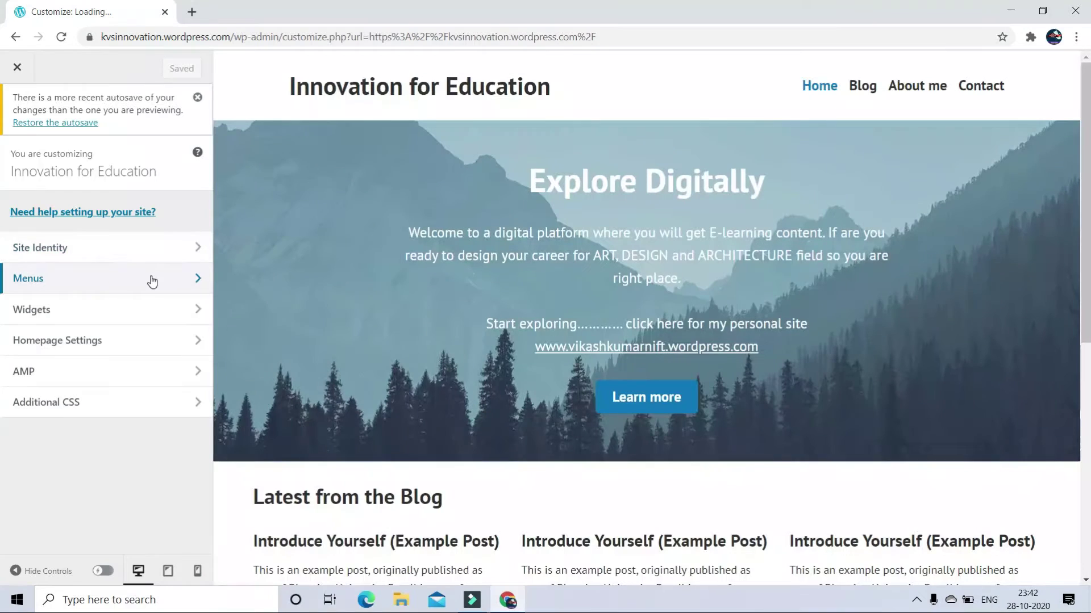
- Reorder the Primary menu so About me comes before Blog
left_click(151, 279)
left_click(180, 246)
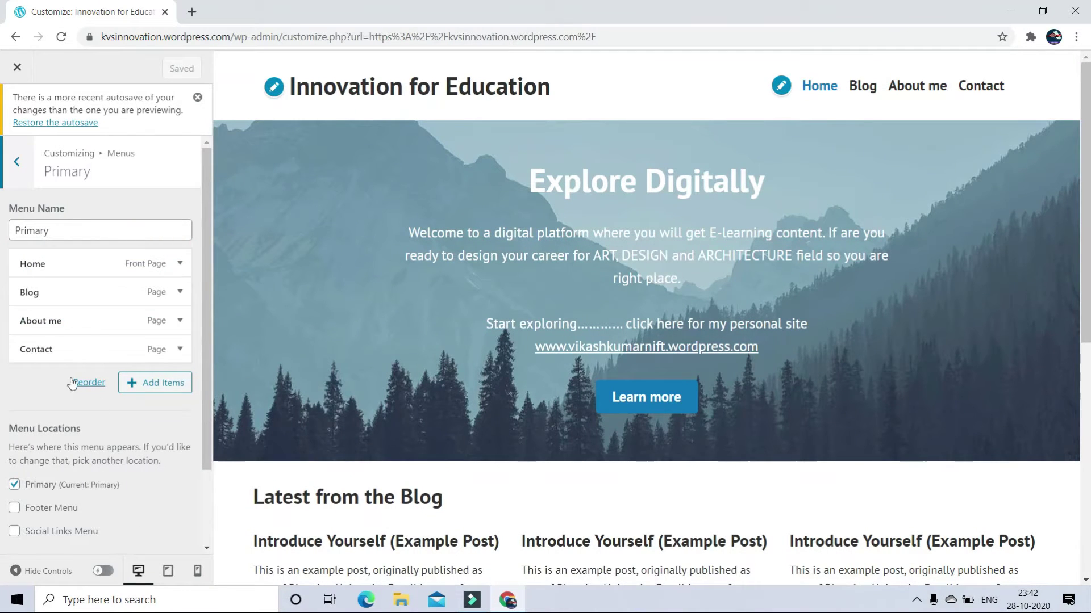
left_click(92, 384)
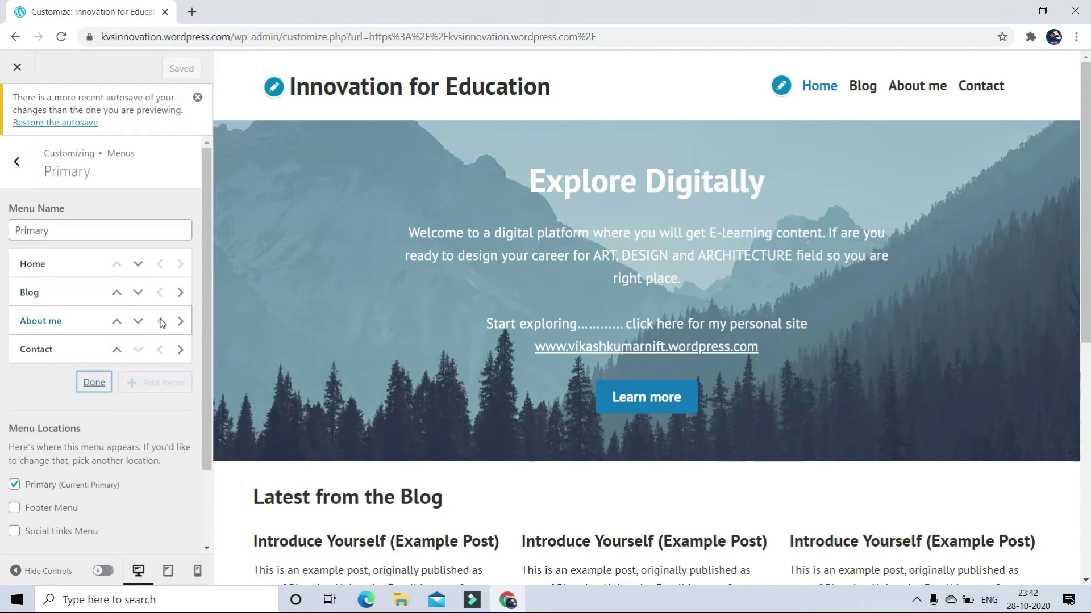
left_click(117, 321)
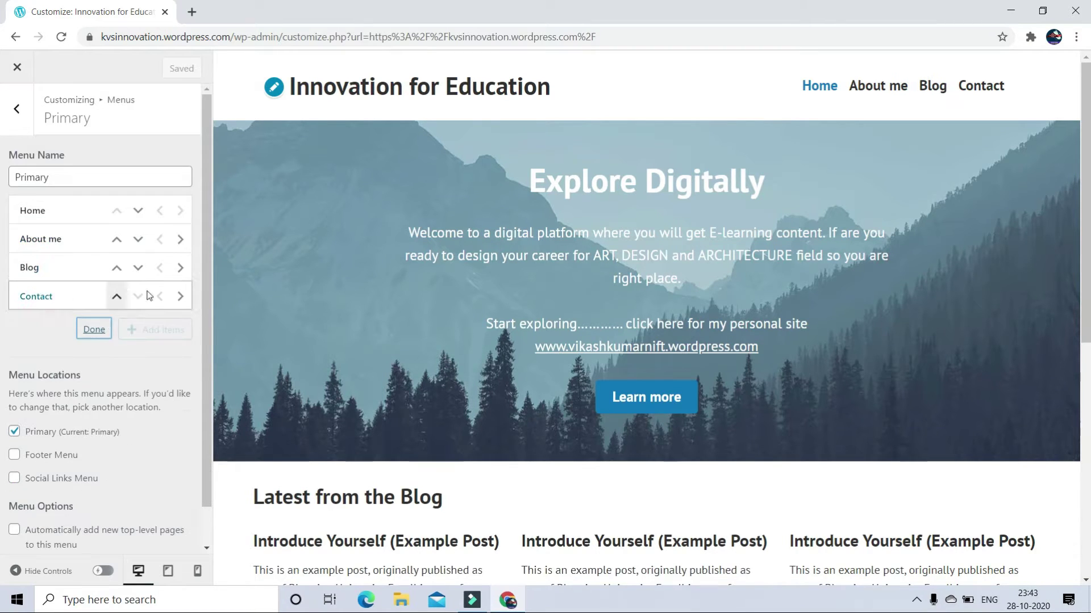
left_click(88, 330)
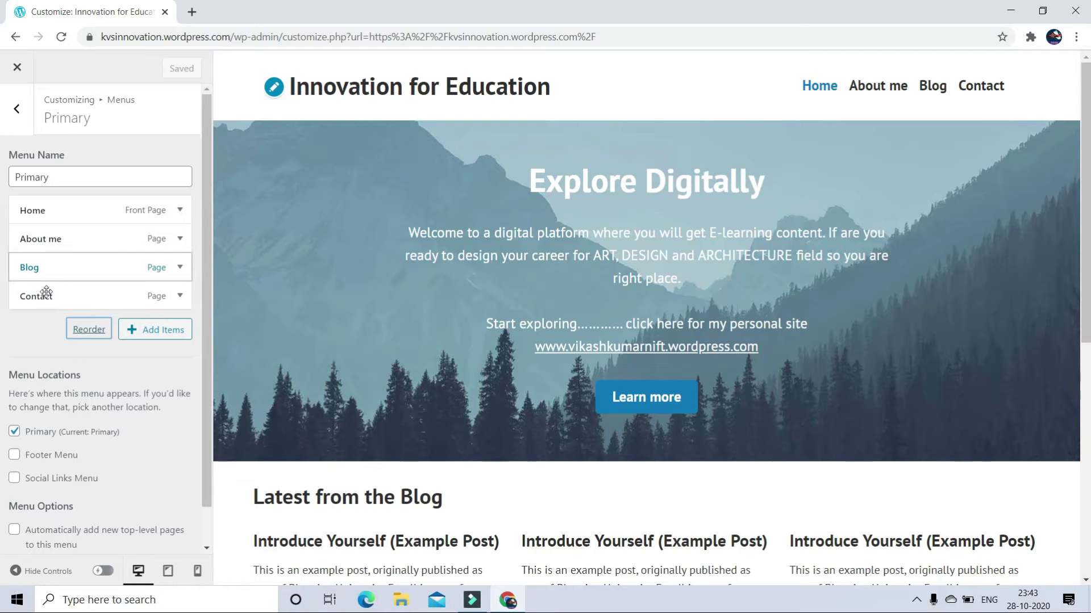
- Add a new page named 'Workshop' to the Primary menu
left_click(157, 335)
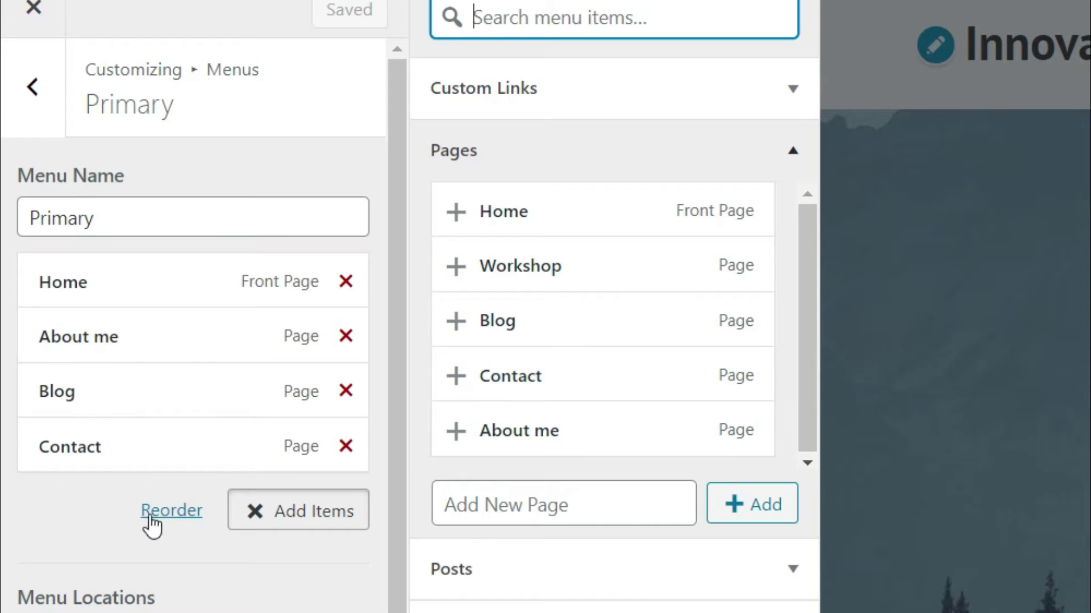
left_click(577, 506)
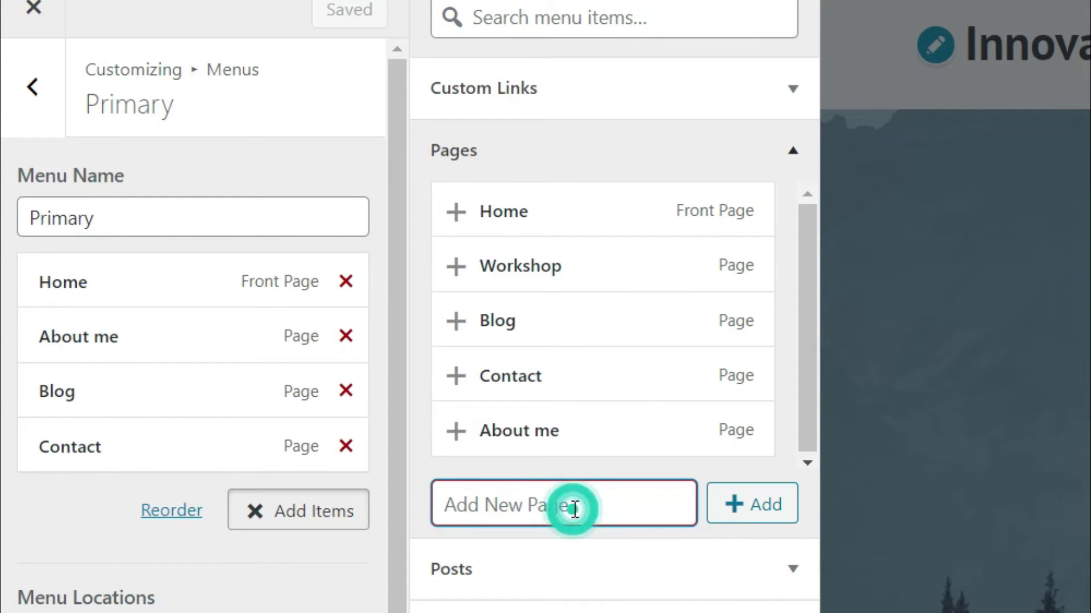
type("Workshop")
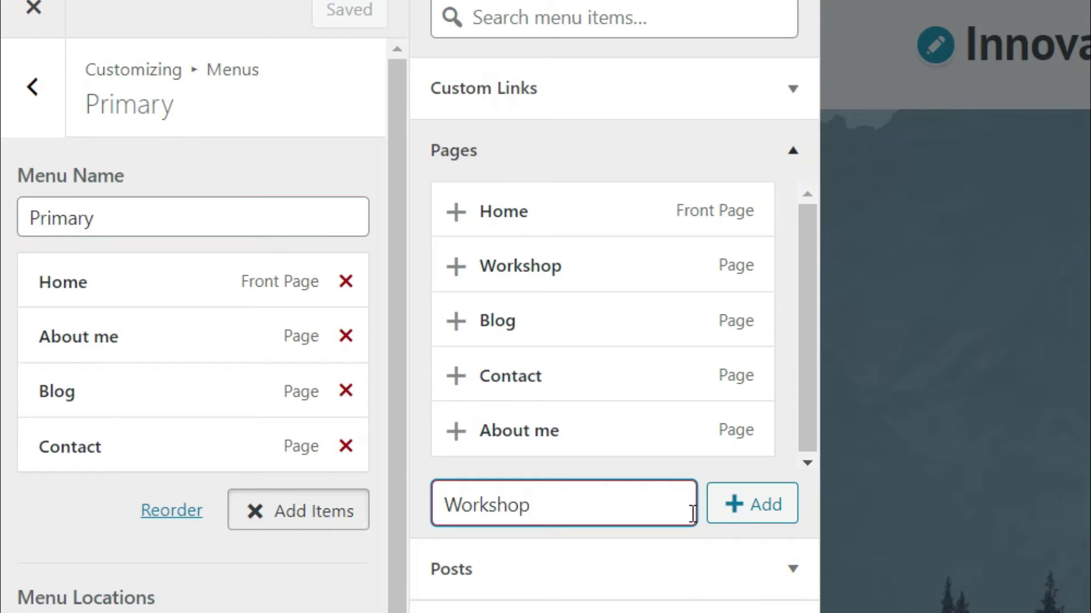
left_click(724, 507)
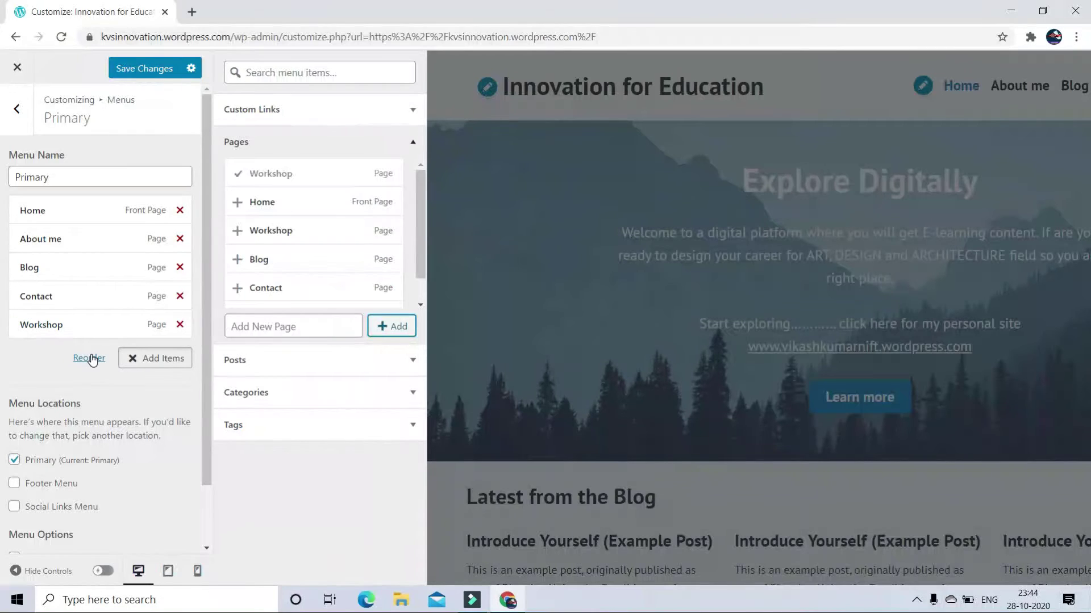
left_click(89, 359)
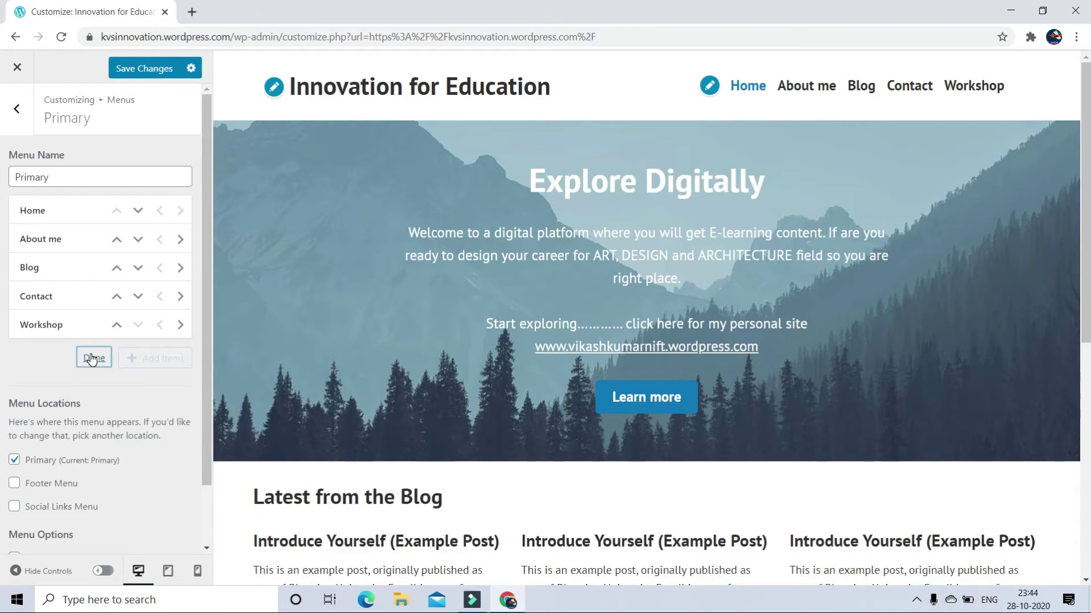
- Move Workshop above Contact in the Primary menu and save the changes
left_click(92, 358)
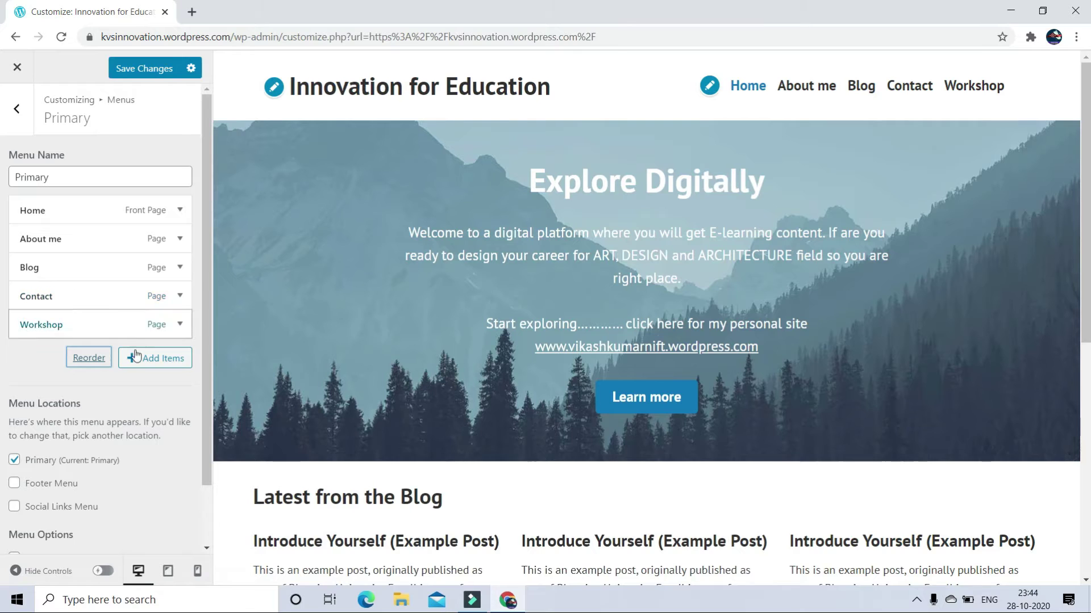
left_click(89, 357)
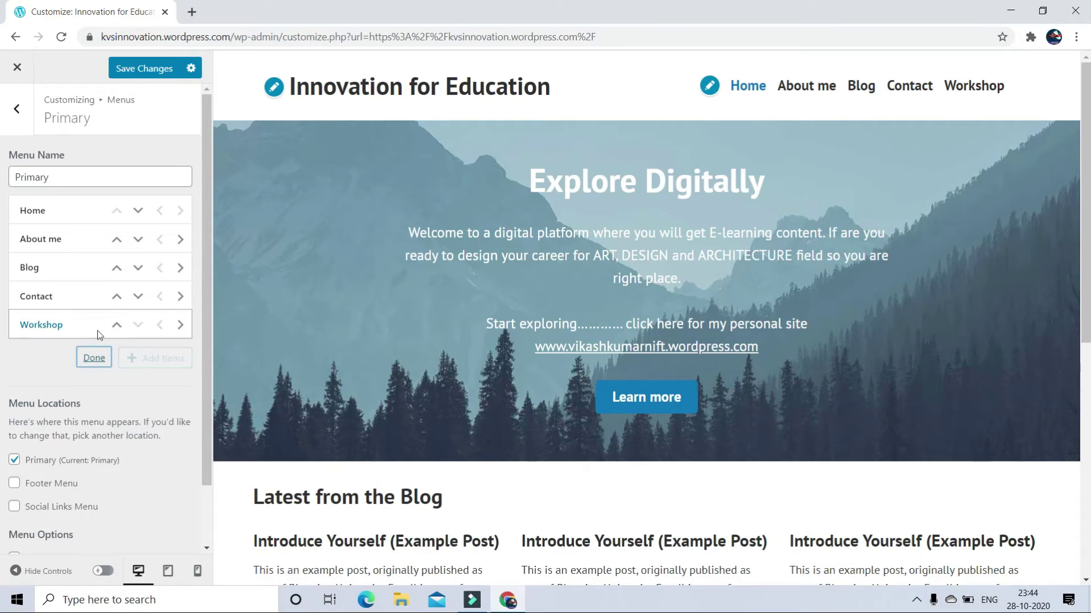
left_click(117, 326)
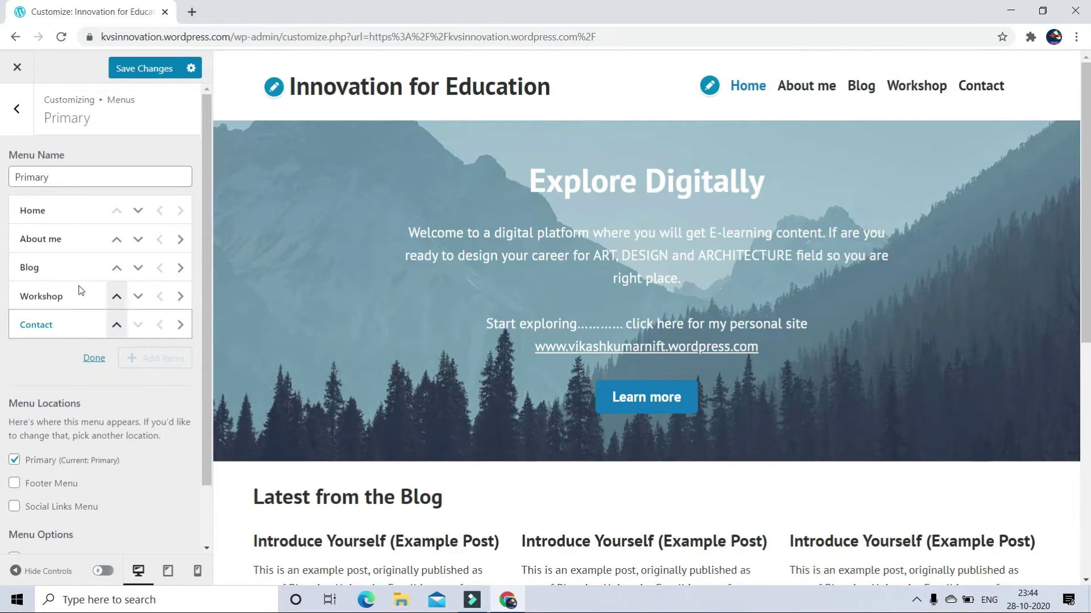
left_click(91, 358)
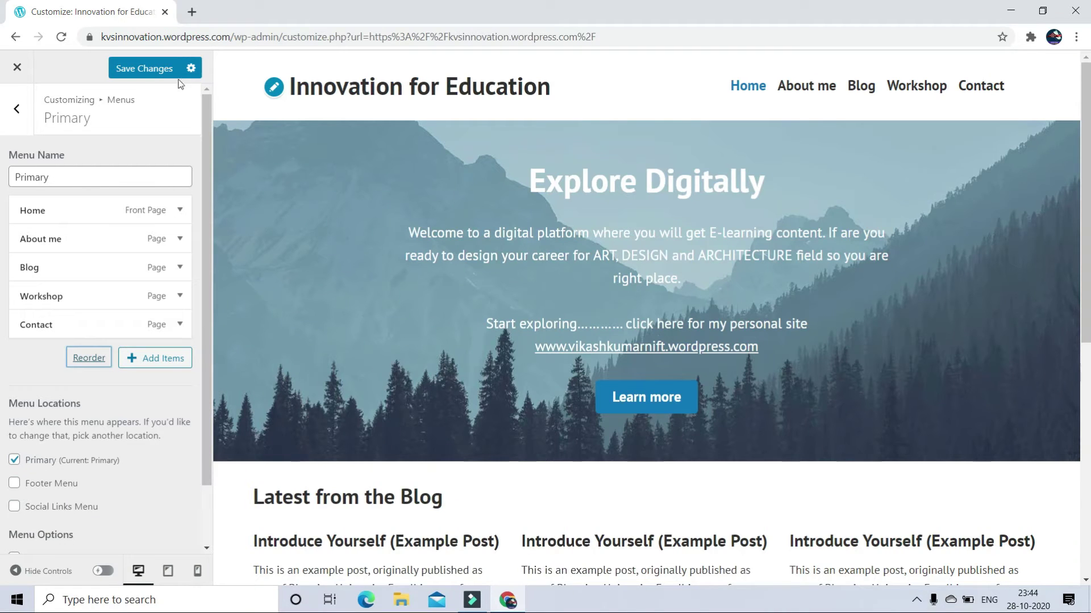
left_click(158, 69)
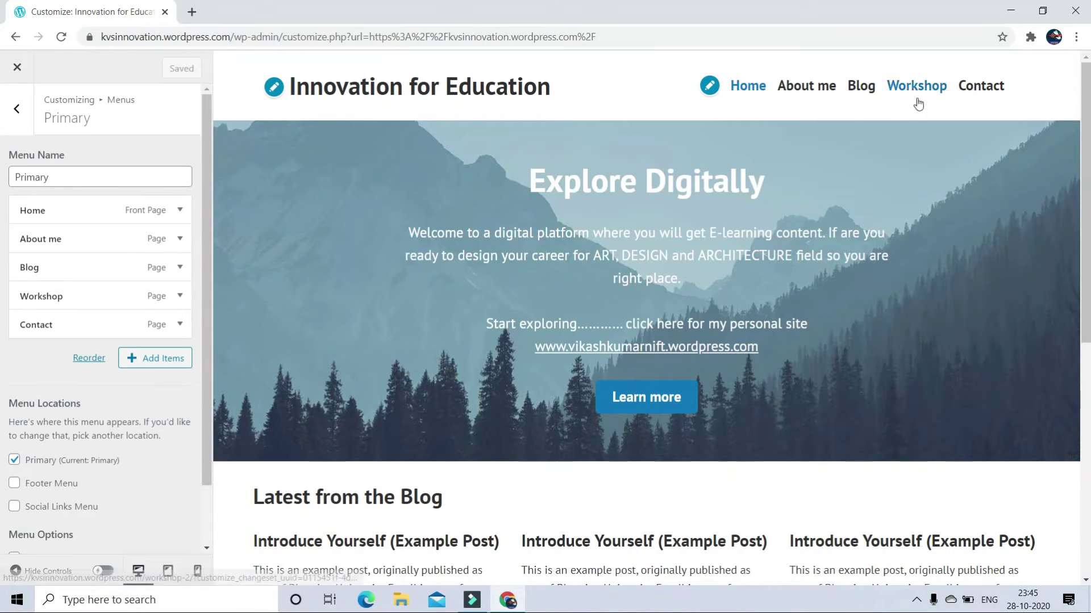
- Add new pages 'Craft', 'Sculpture' and 'Painting' to the Primary menu
left_click(162, 368)
left_click(259, 330)
type("Craft")
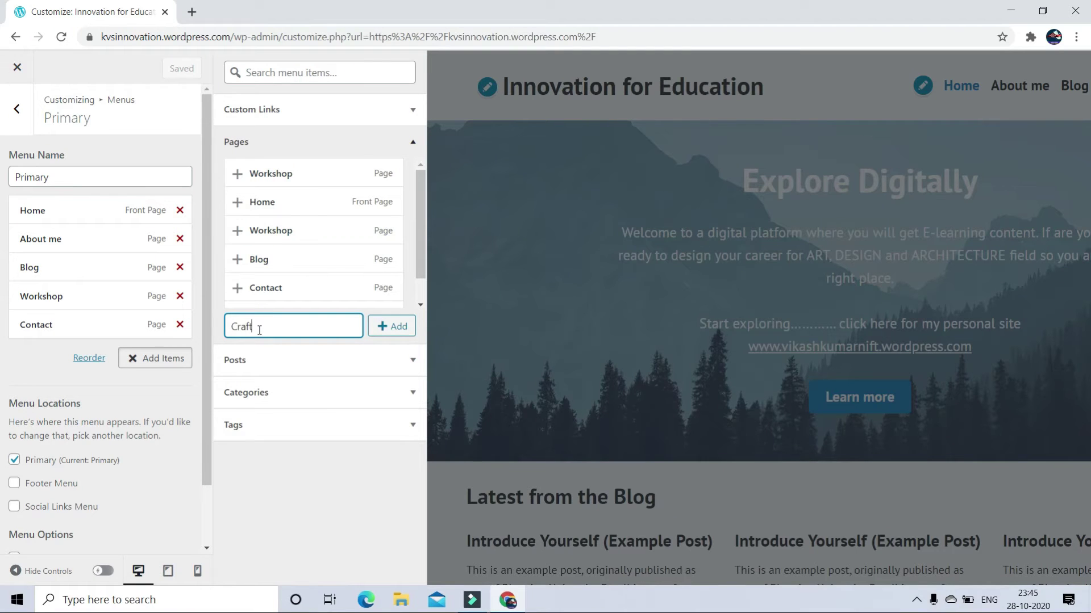
left_click(393, 332)
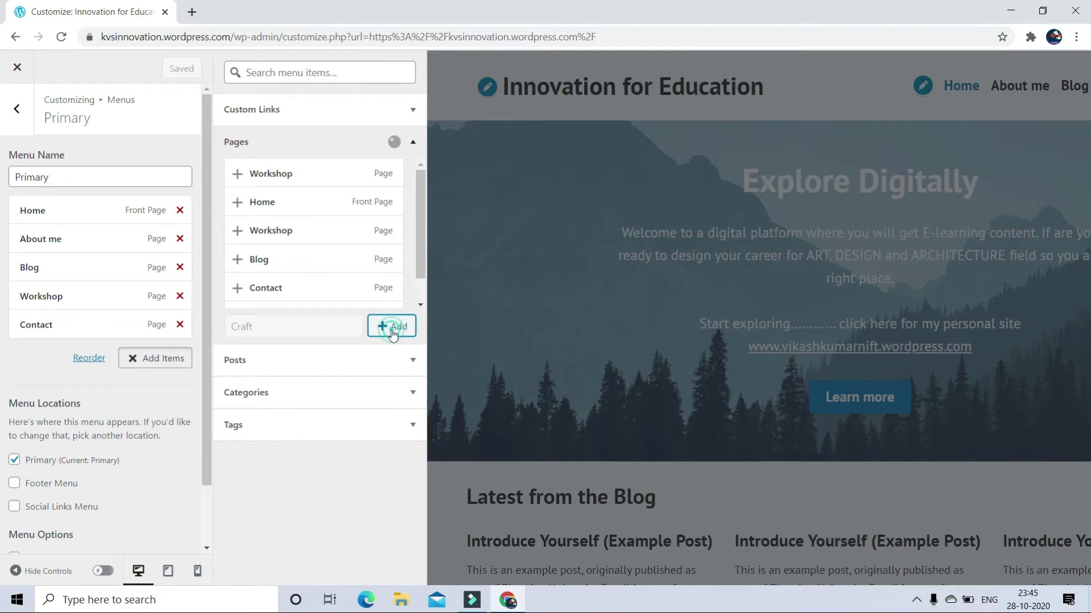
left_click(274, 326)
type("Sculpture")
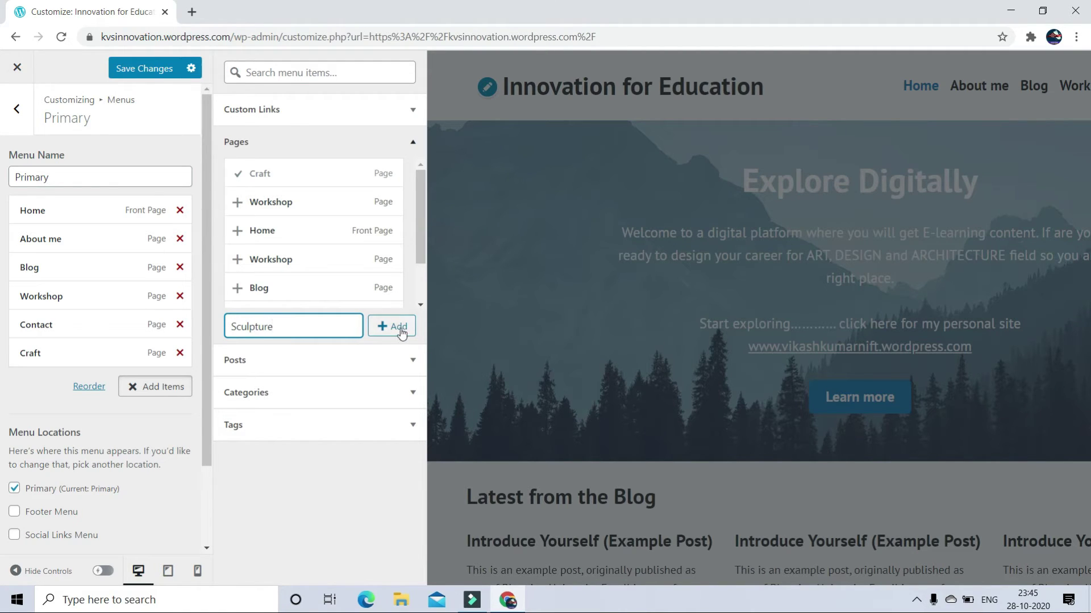
left_click(401, 331)
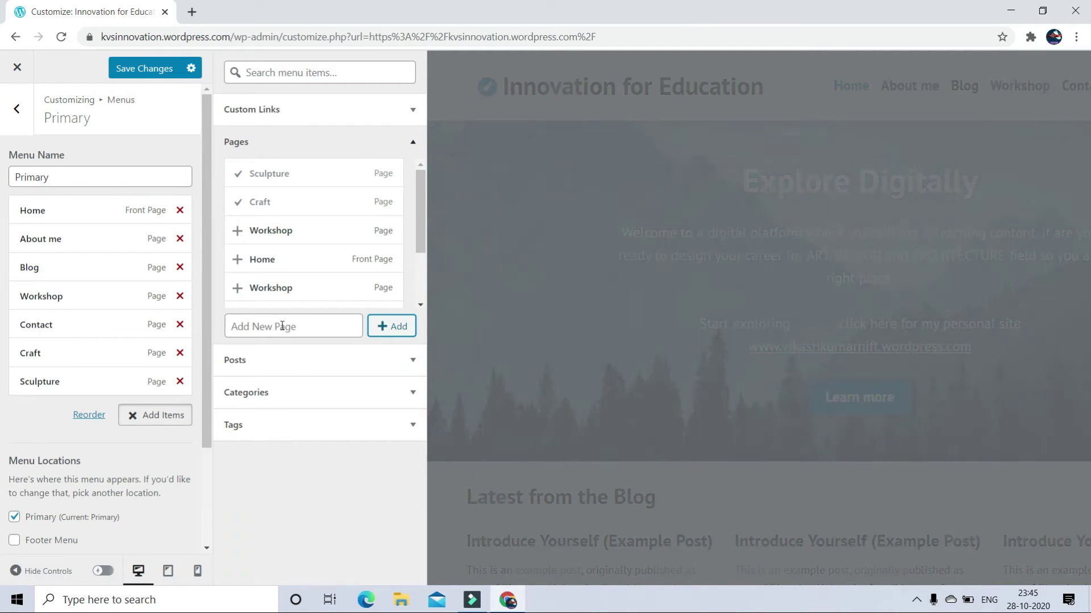
left_click(282, 326)
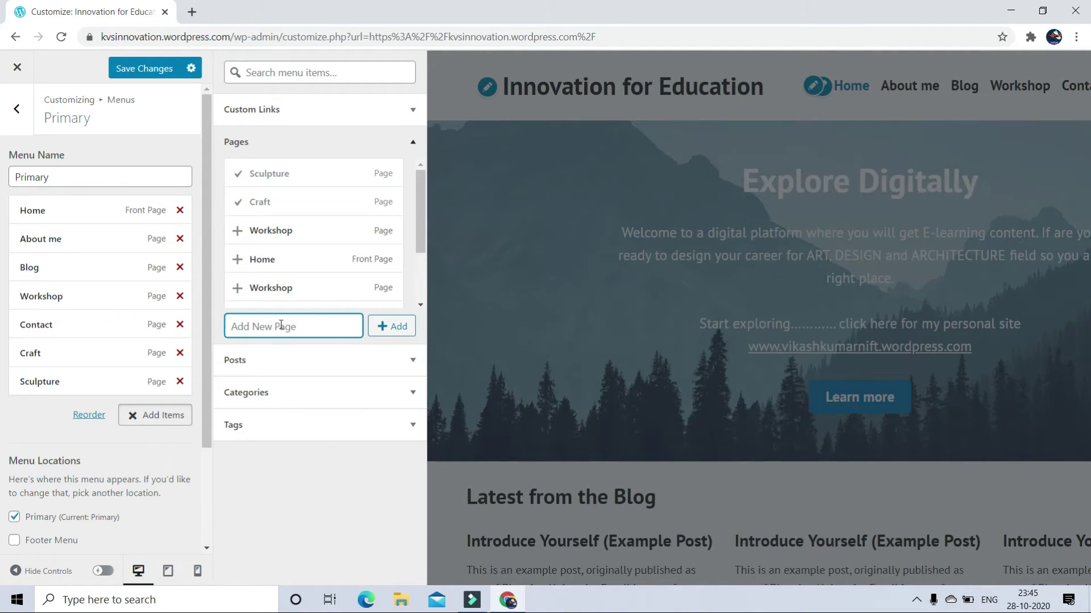
type("Painting")
left_click(388, 331)
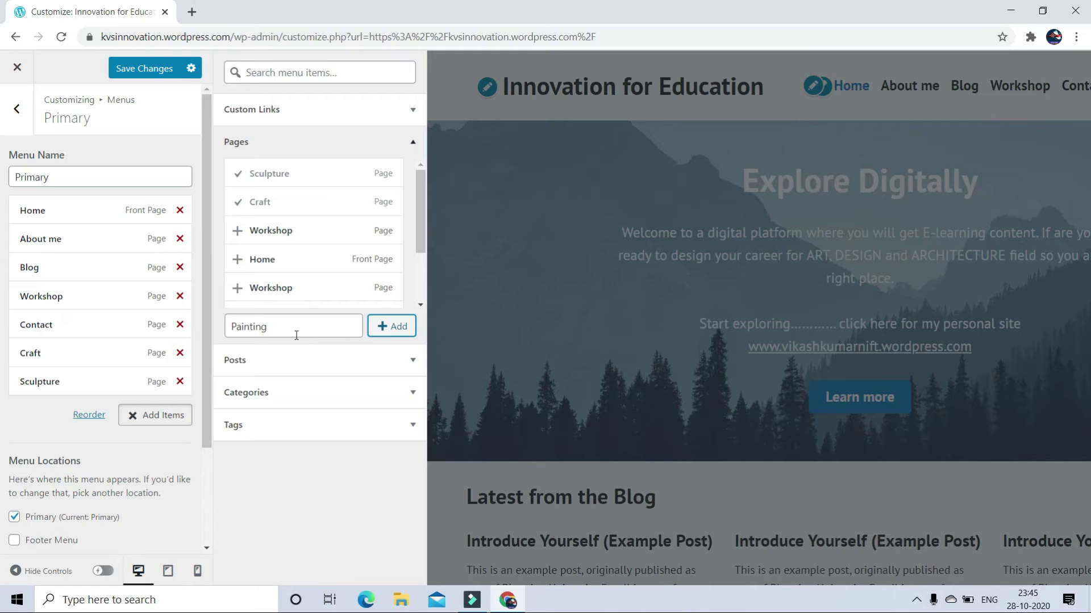
left_click(397, 329)
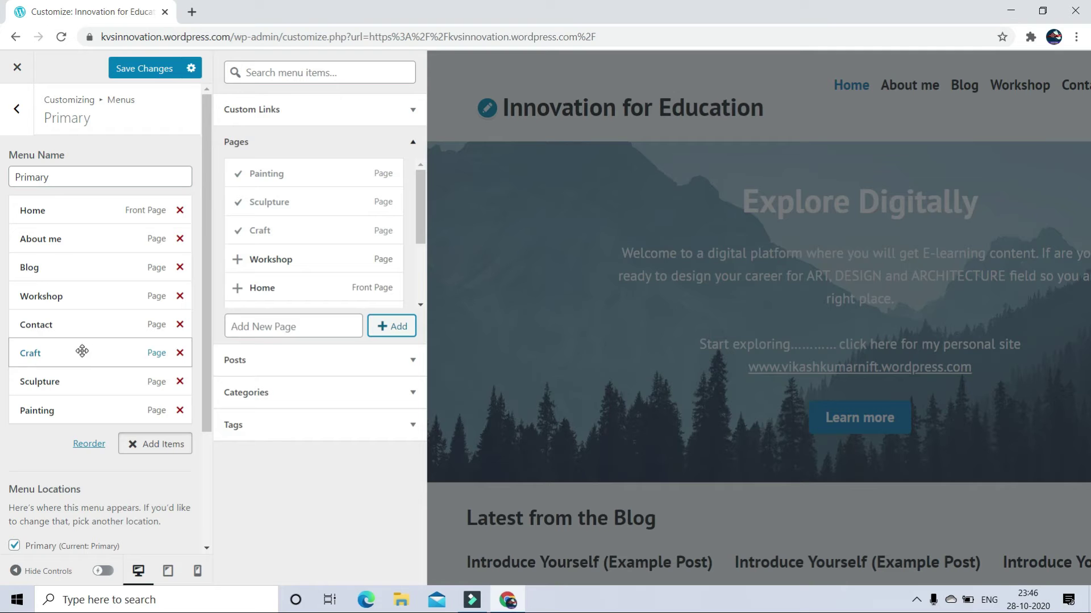
- Move Craft, Sculpture and Painting up above Contact in the Primary menu
left_click(93, 445)
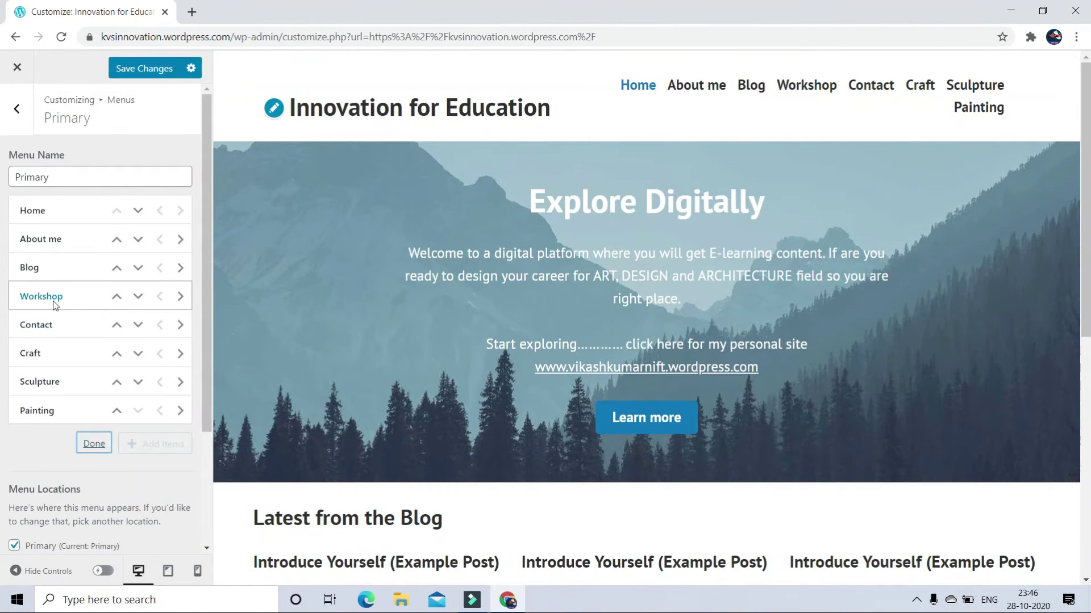
left_click(117, 353)
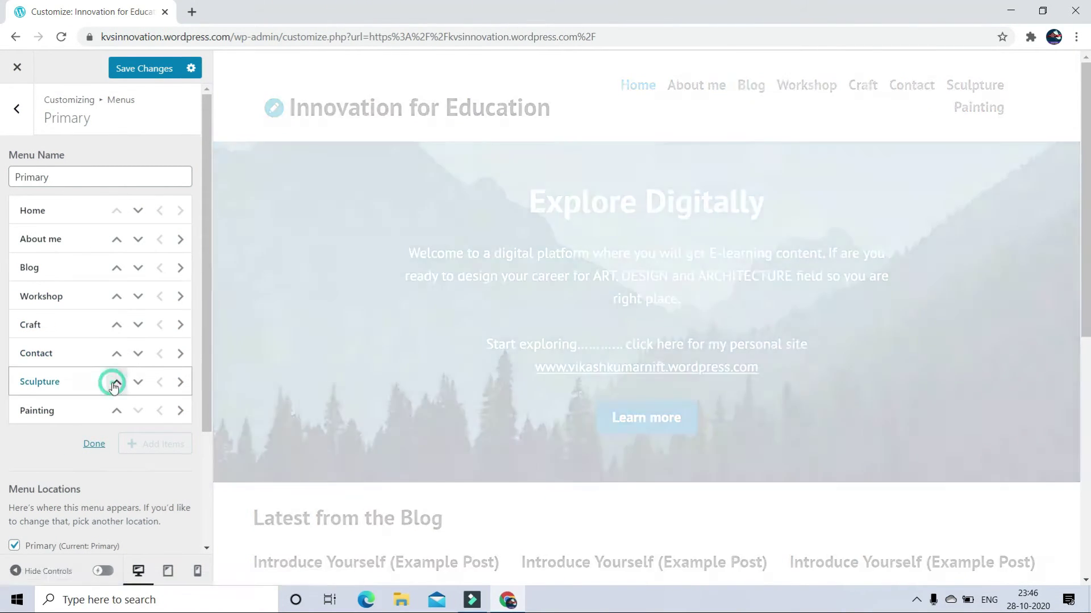
left_click(116, 383)
left_click(114, 382)
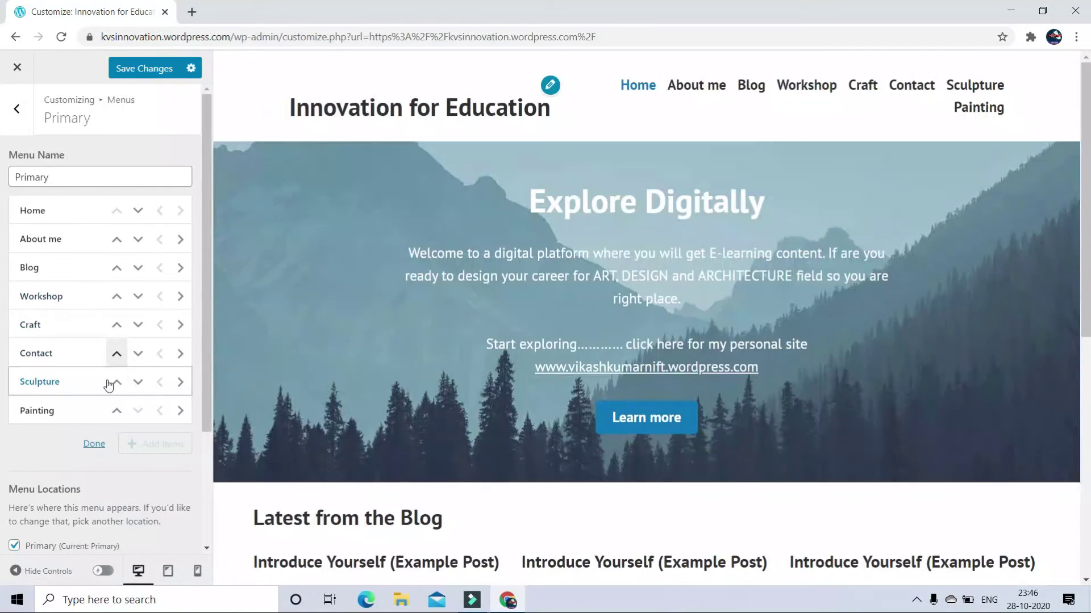
left_click(114, 382)
left_click(116, 411)
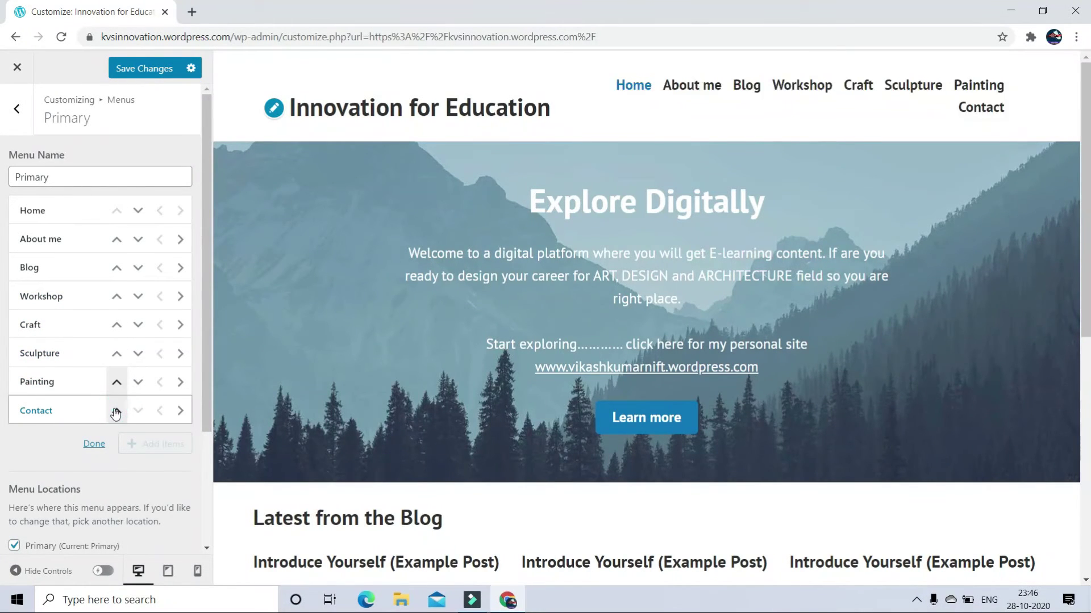
- Nest Craft, Sculpture and Painting under Workshop as submenu items
left_click(180, 326)
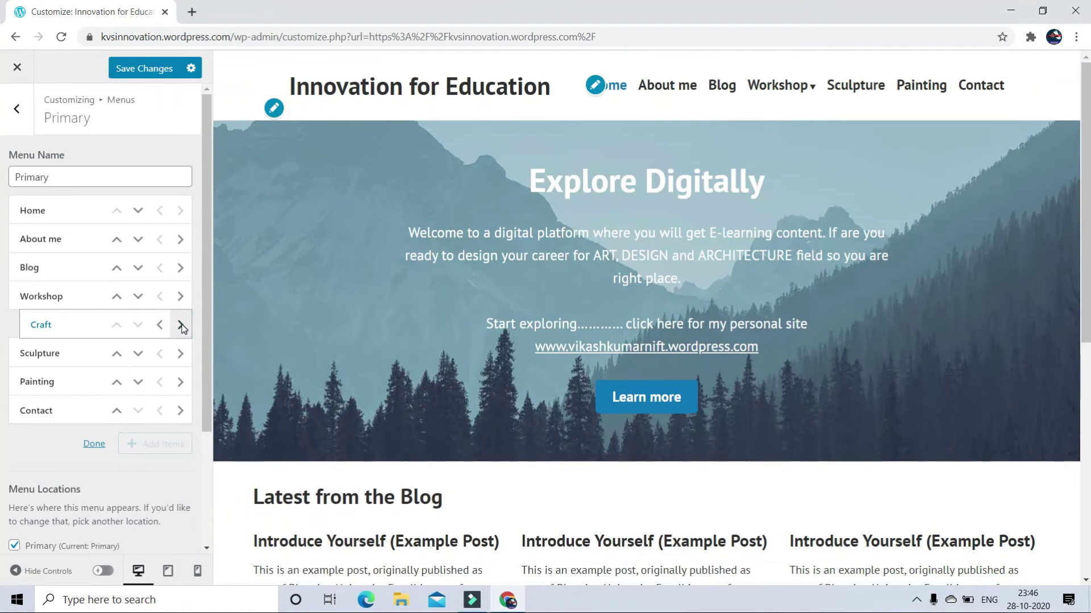
left_click(180, 353)
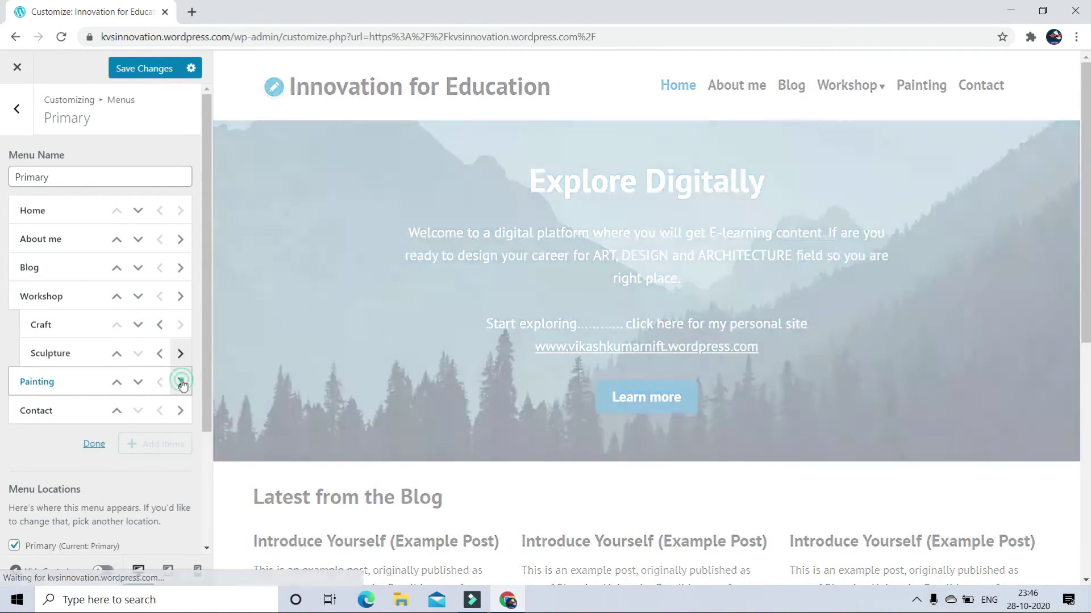
left_click(181, 383)
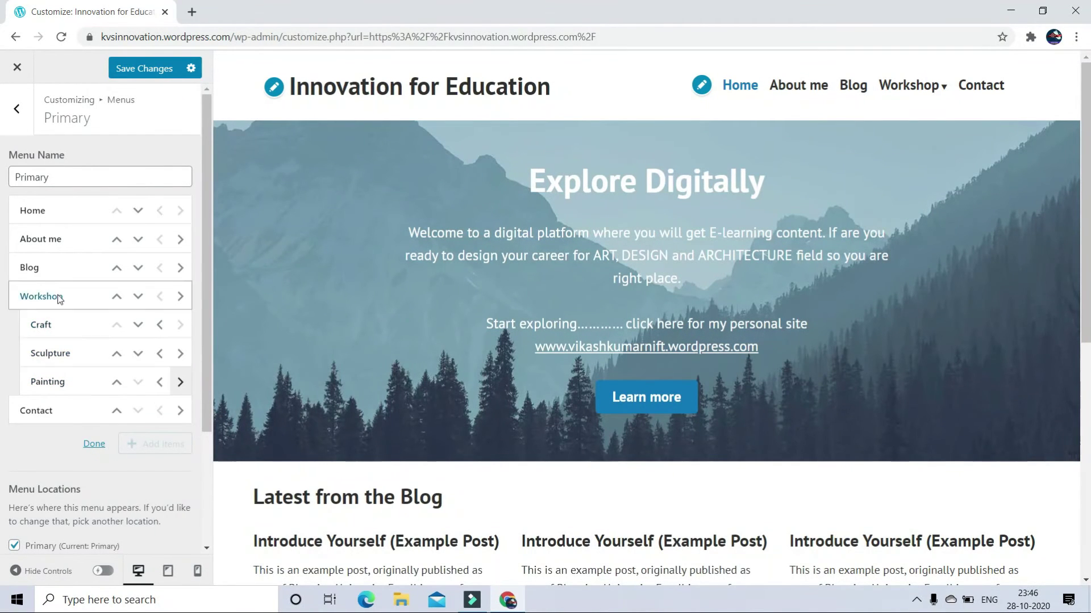
- Save the reordered menu and check Workshop's Craft, Sculpture and Painting dropdown in the preview
left_click(94, 443)
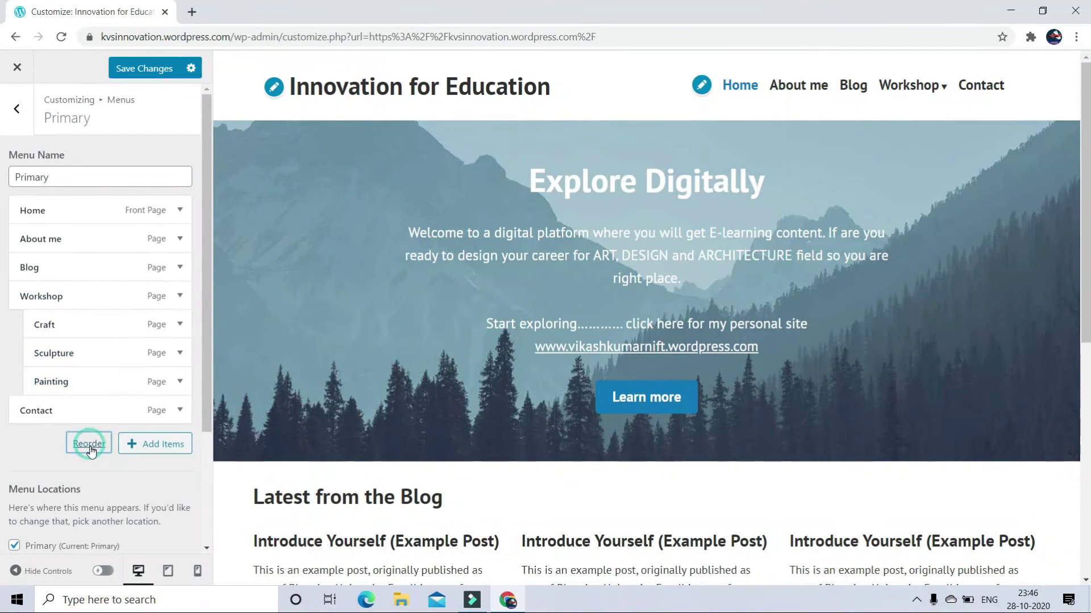
left_click(149, 68)
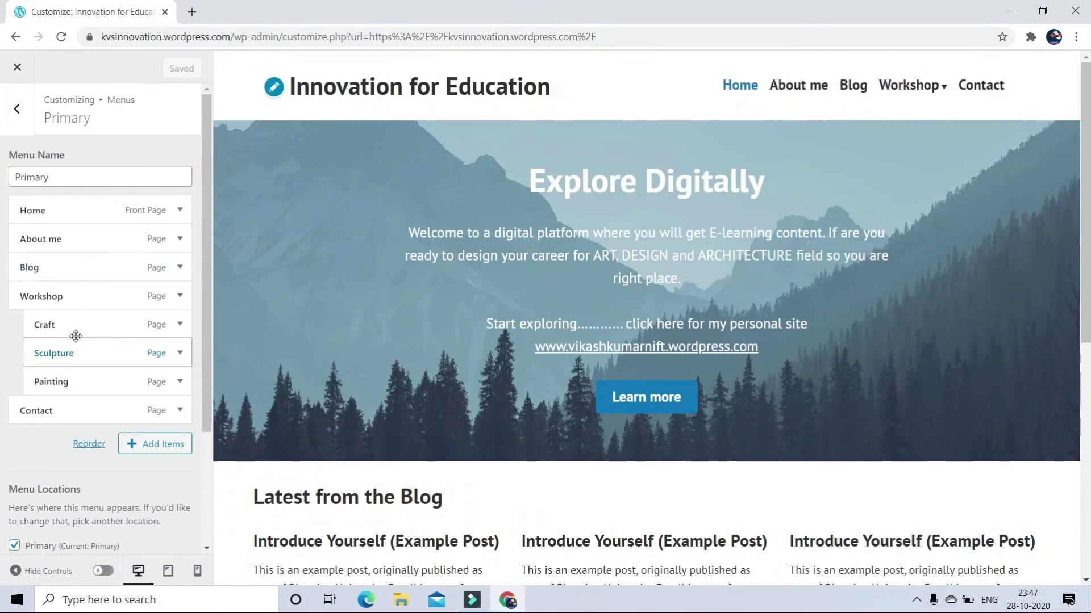
mouse_move(949, 93)
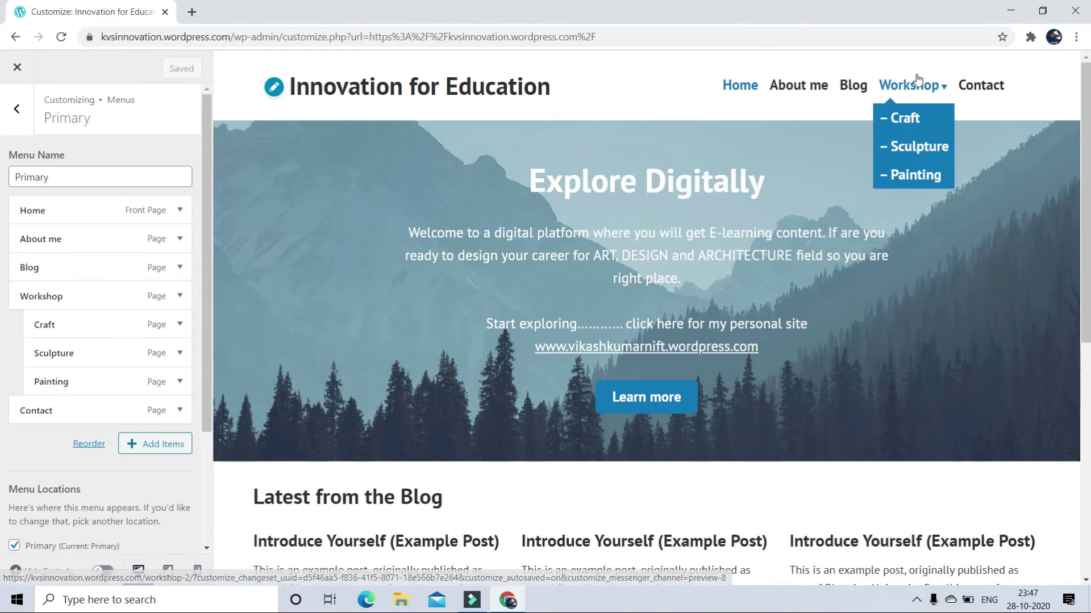
mouse_move(909, 86)
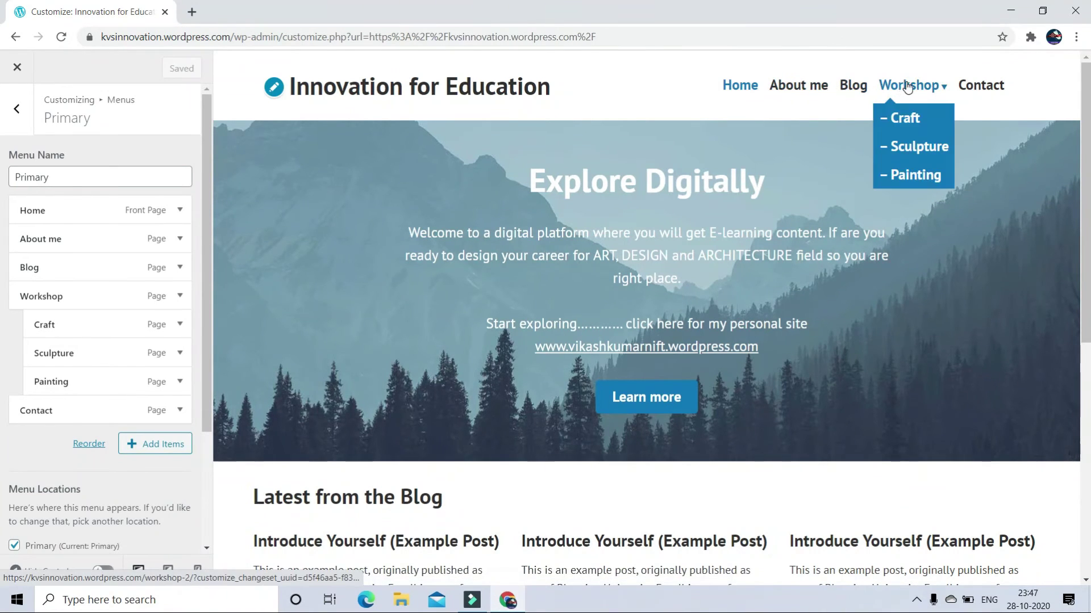
- View the Craft and Sculpture pages from the Workshop dropdown in the preview
left_click(905, 121)
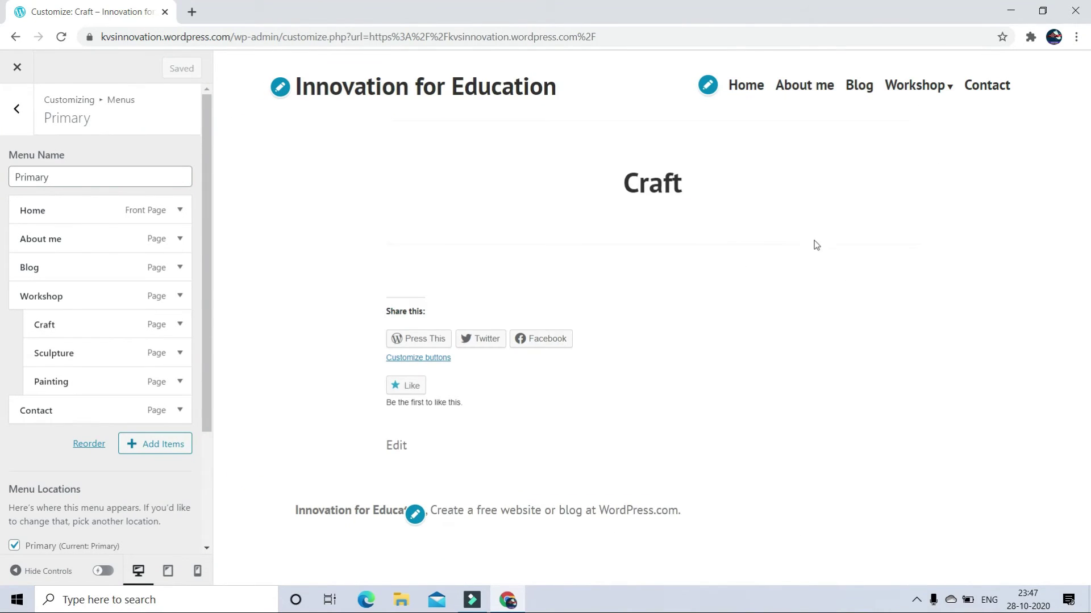
left_click(926, 143)
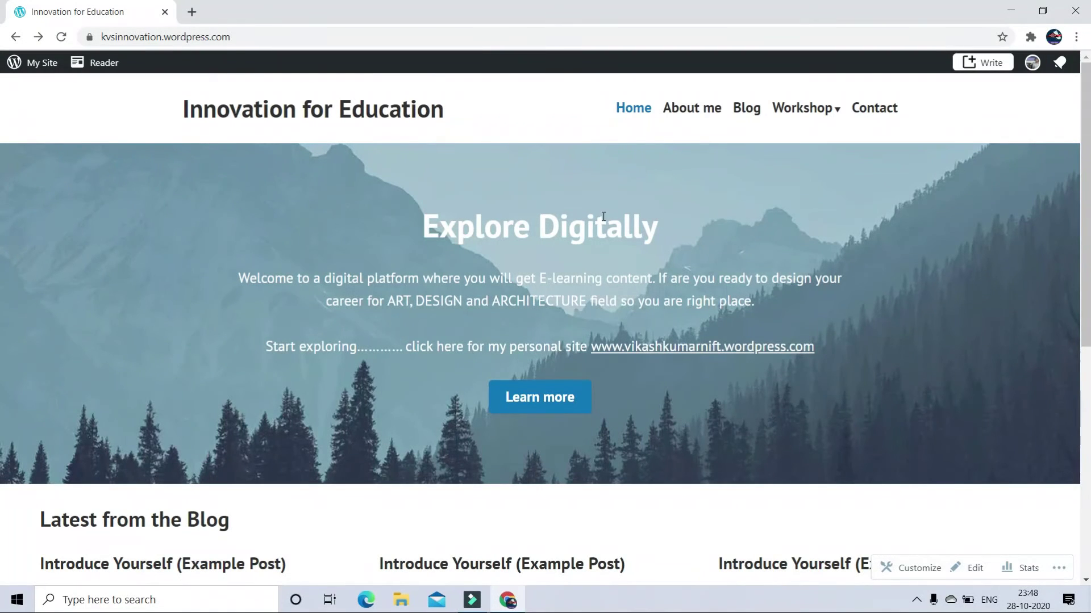
scroll(640, 427, "down", 3)
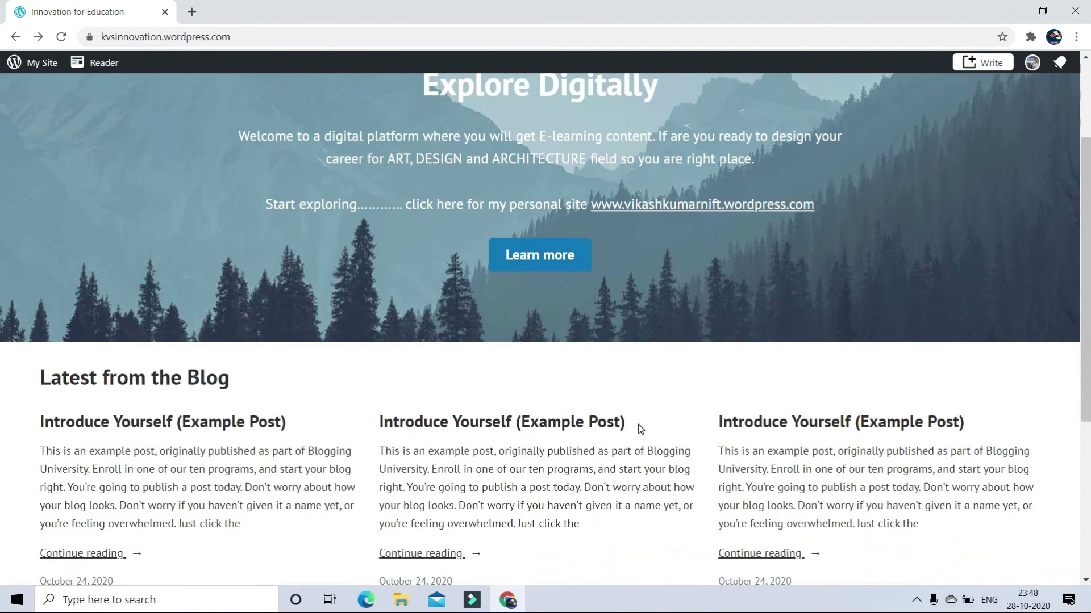
scroll(640, 427, "down", 1)
scroll(639, 427, "up", 1)
scroll(640, 427, "up", 3)
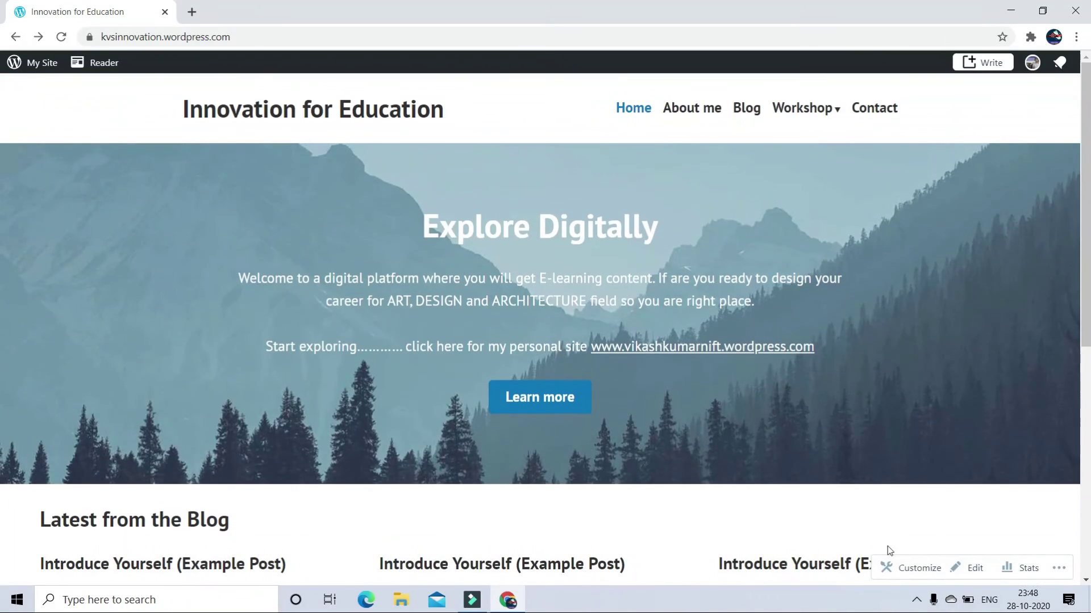
- Open the home page in the editor and select the Explore Digitally Cover block
left_click(975, 568)
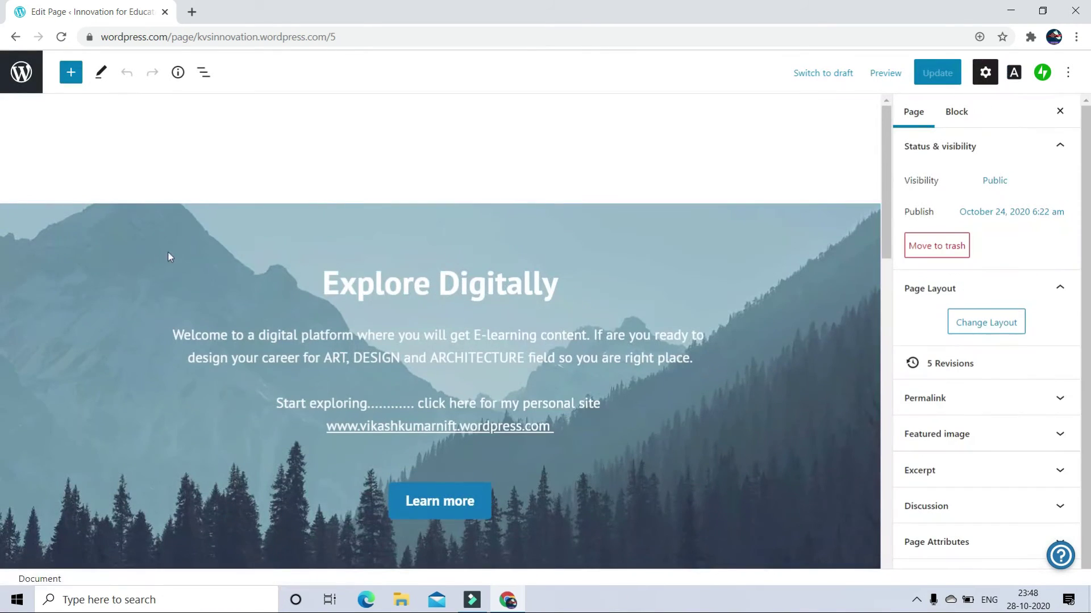
scroll(466, 210, "down", 2)
scroll(465, 215, "up", 1)
left_click(466, 214)
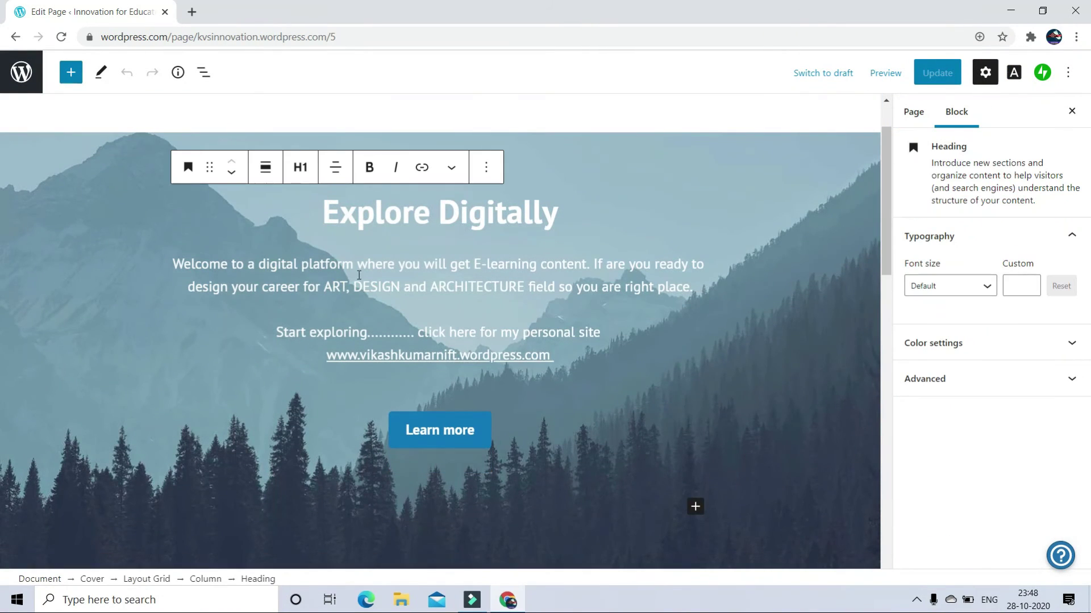
left_click(805, 161)
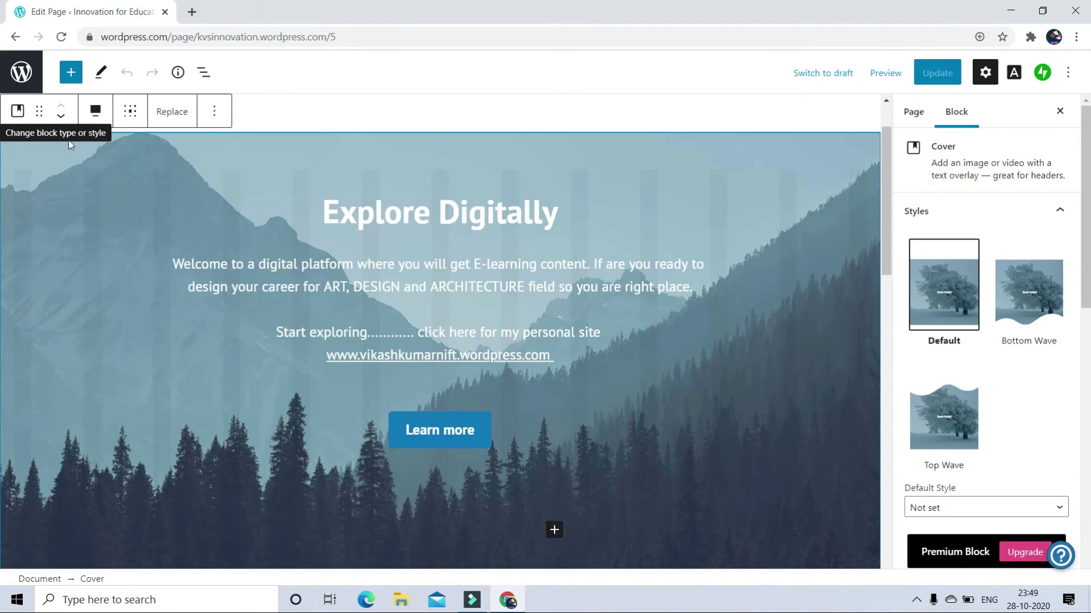
- Replace the cover background by uploading the home page image
left_click(172, 113)
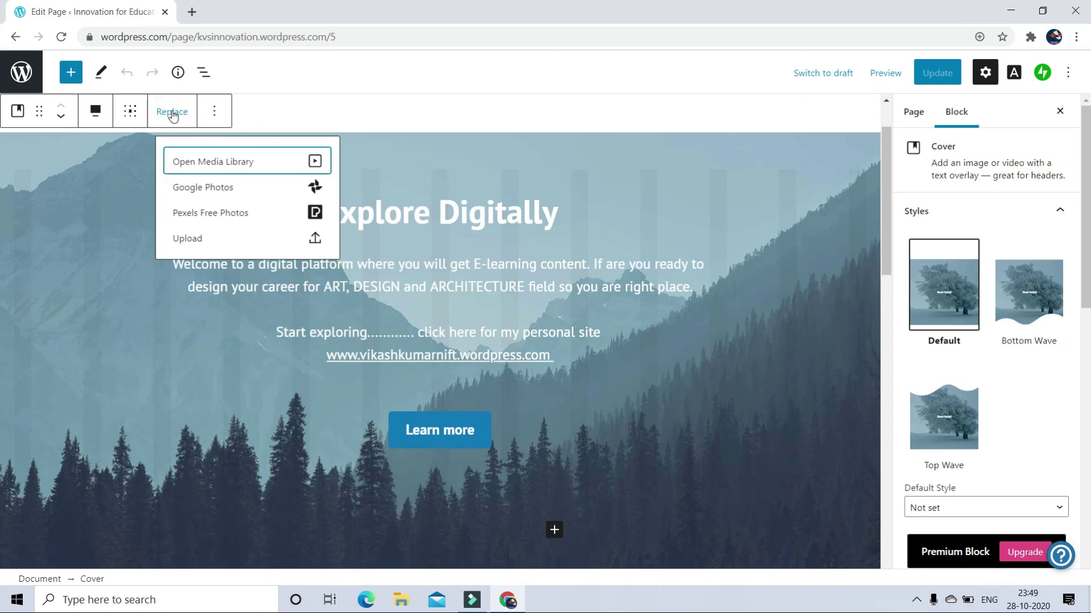
left_click(215, 239)
left_click(417, 244)
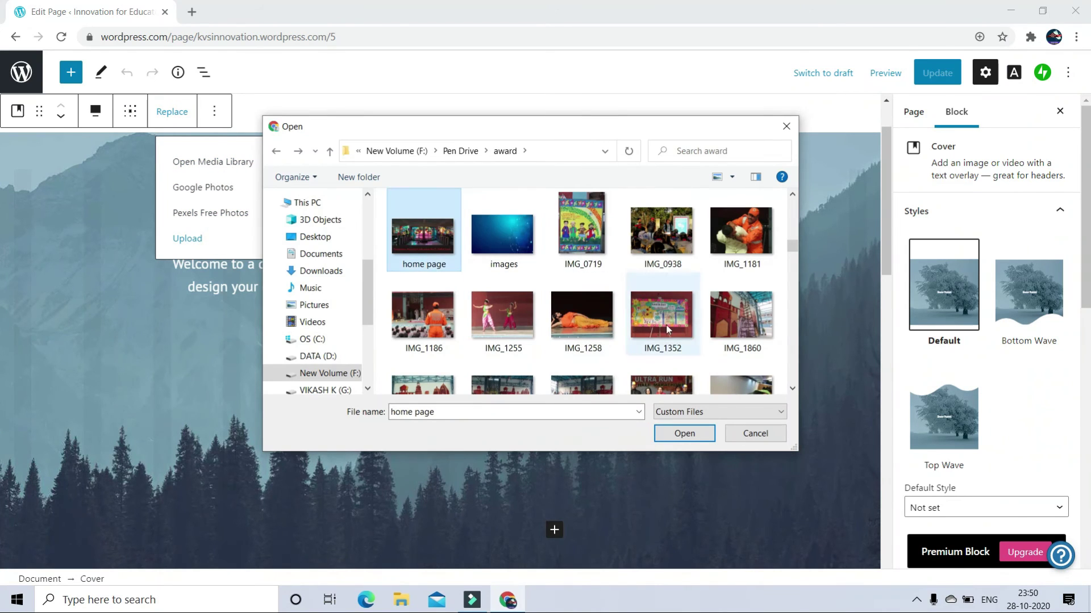
left_click(698, 436)
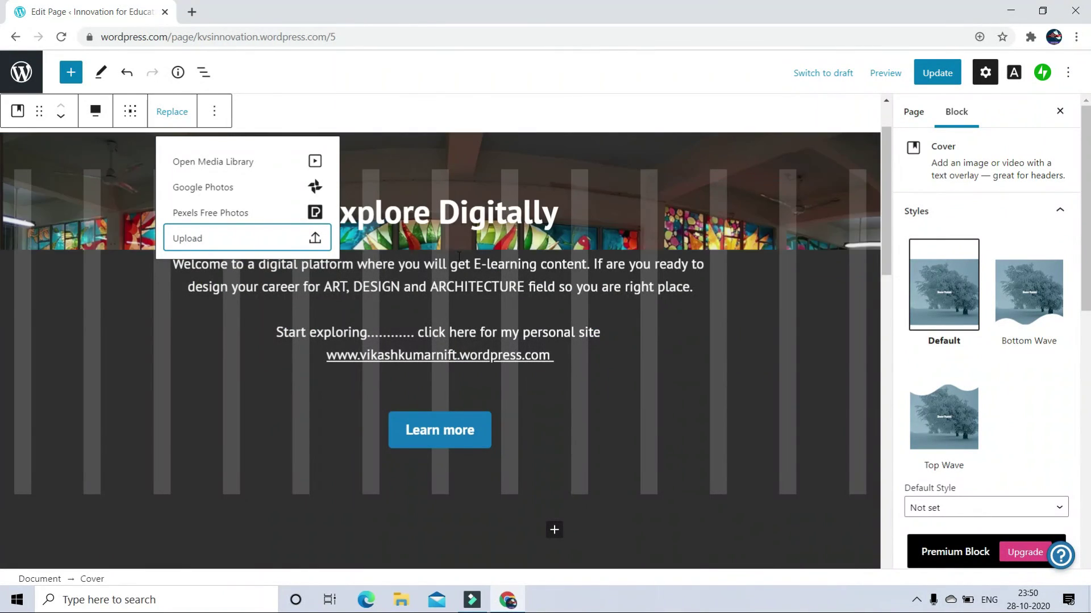
- Replace the cover background again with the blue network image from the images file
left_click(624, 218)
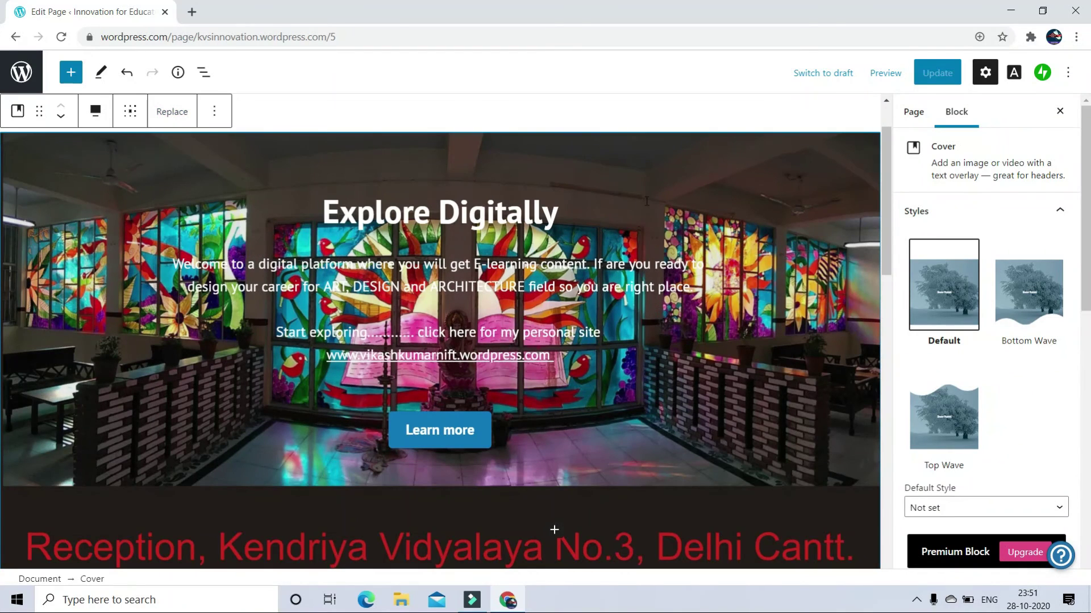
left_click(178, 113)
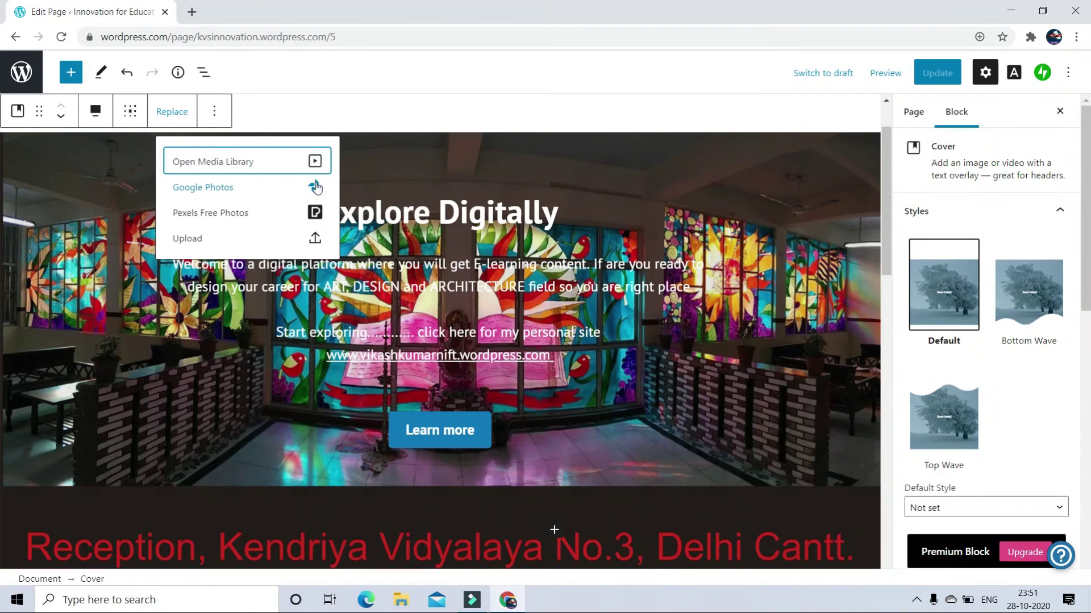
left_click(211, 241)
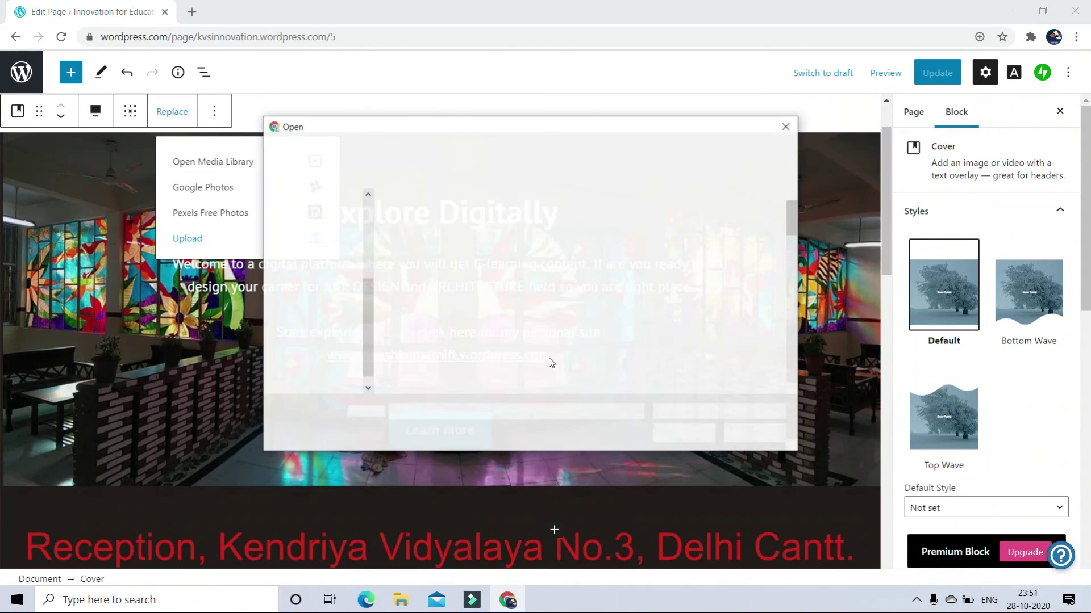
left_click(496, 353)
left_click(691, 437)
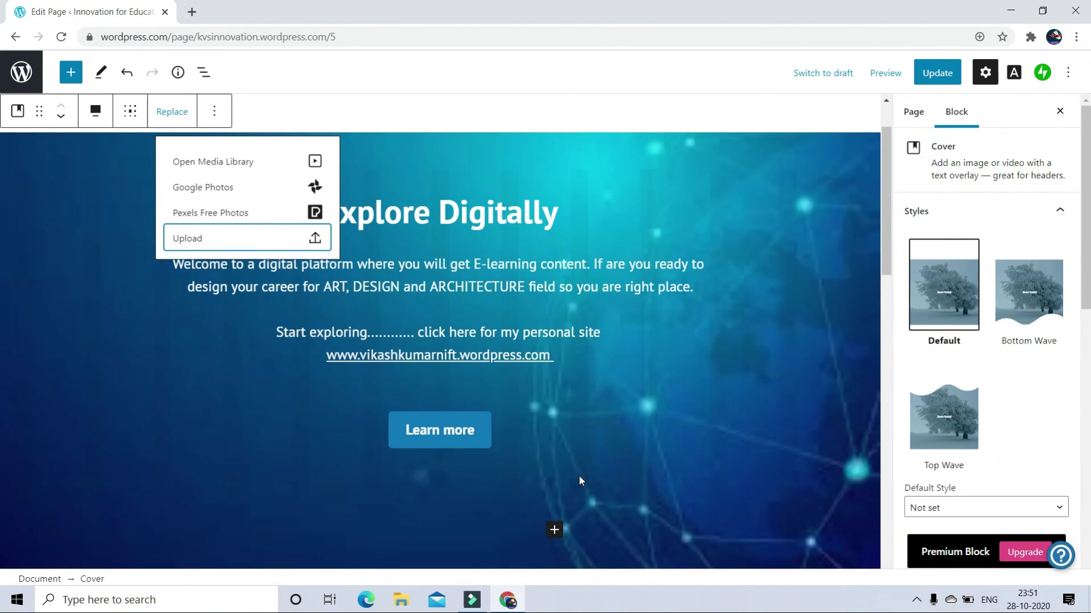
- Update the home page, then load the live site in a new tab to check the new cover
left_click(937, 73)
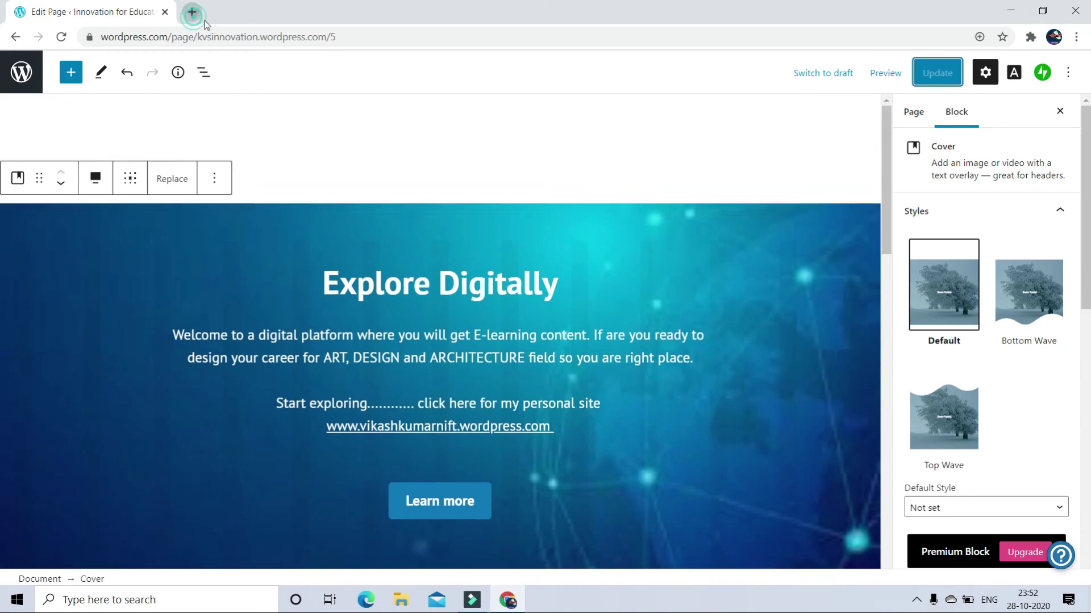
left_click(192, 11)
type("kvs")
left_click(209, 115)
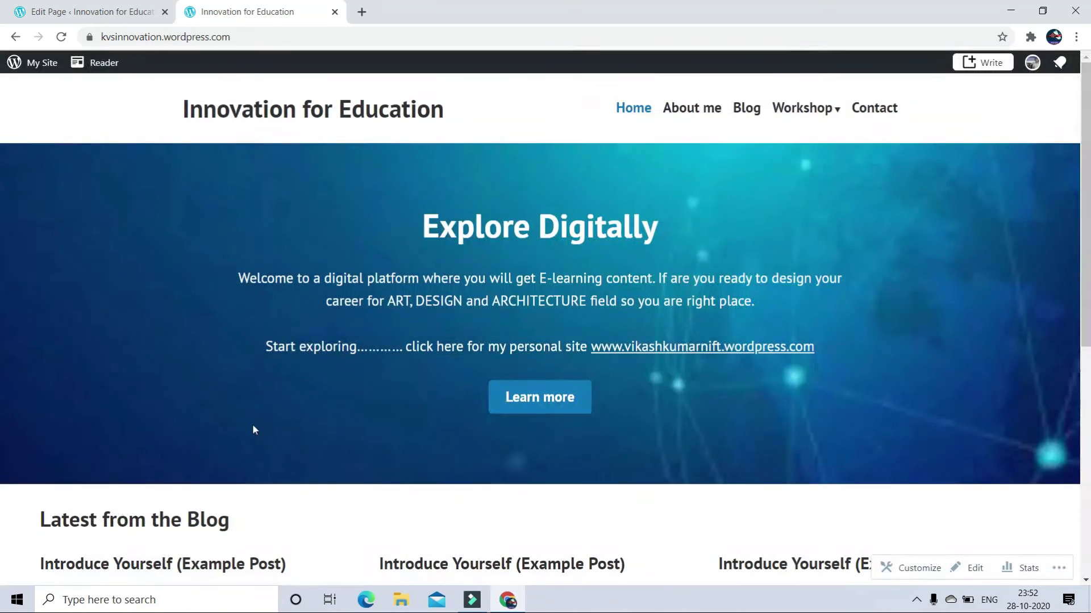
scroll(571, 165, "down", 7)
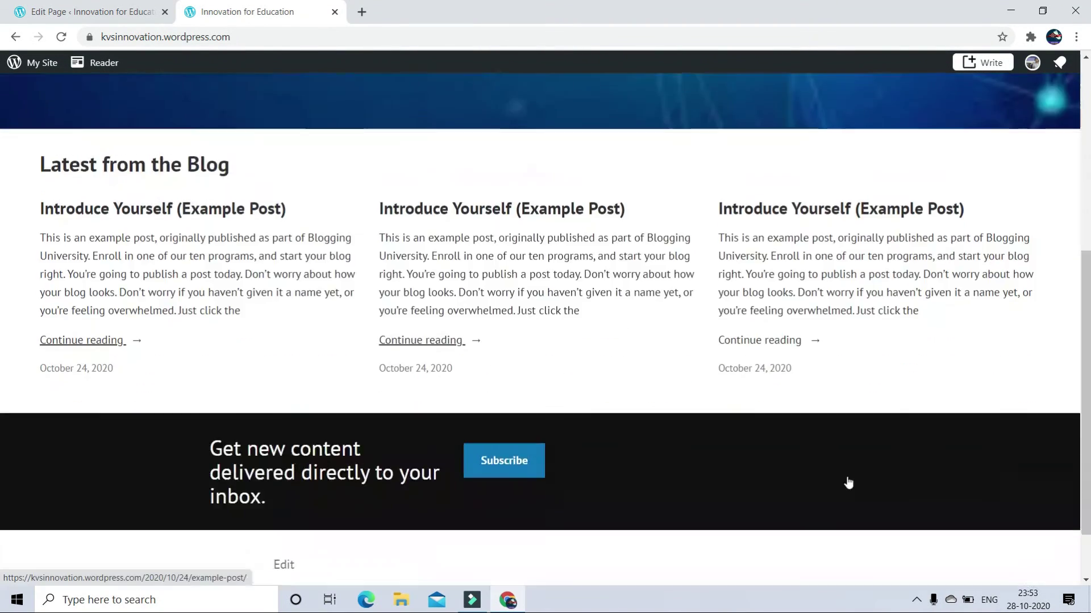
scroll(327, 430, "up", 7)
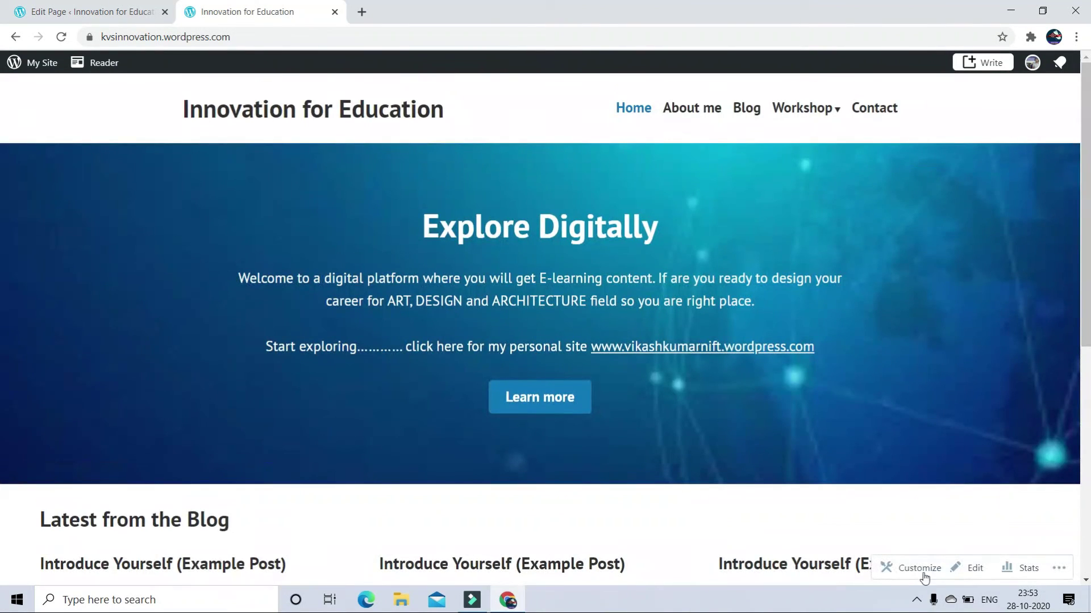